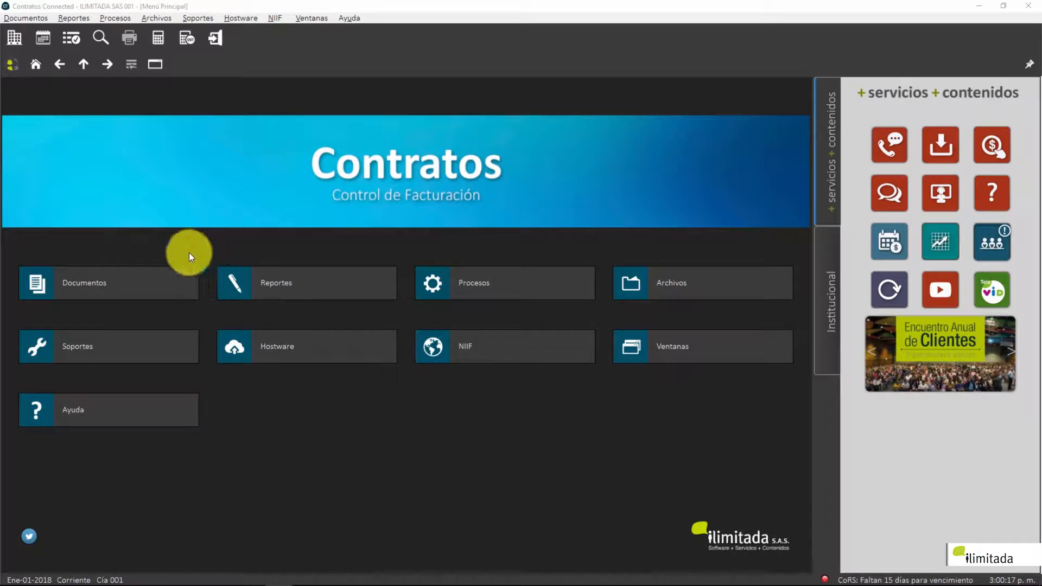
# Step: Open the Contratos capture form and enter transaction 09 (Otras Cuentas por P.)
pyautogui.click(137, 284)
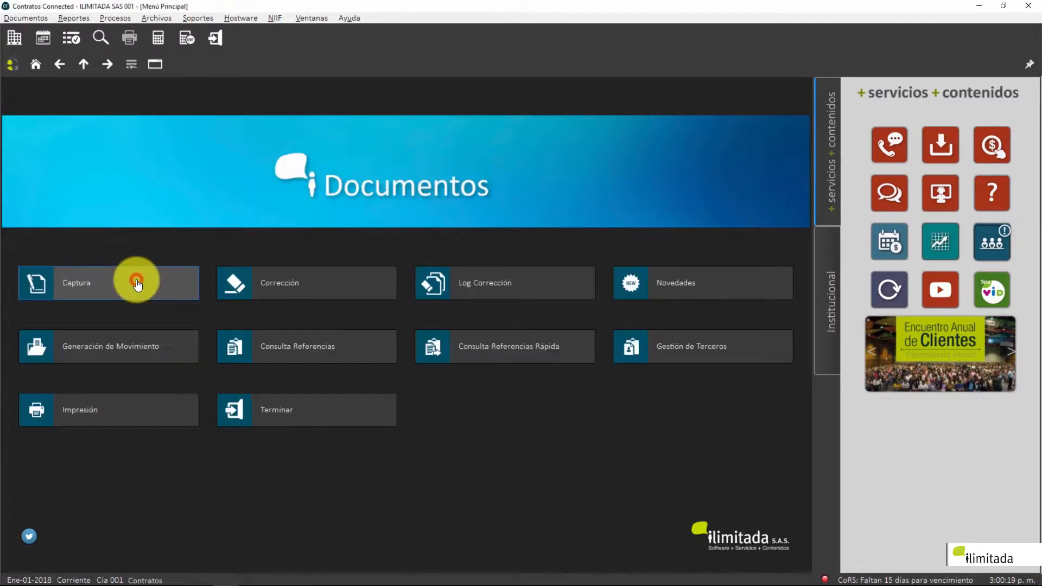
pyautogui.click(94, 288)
pyautogui.click(93, 287)
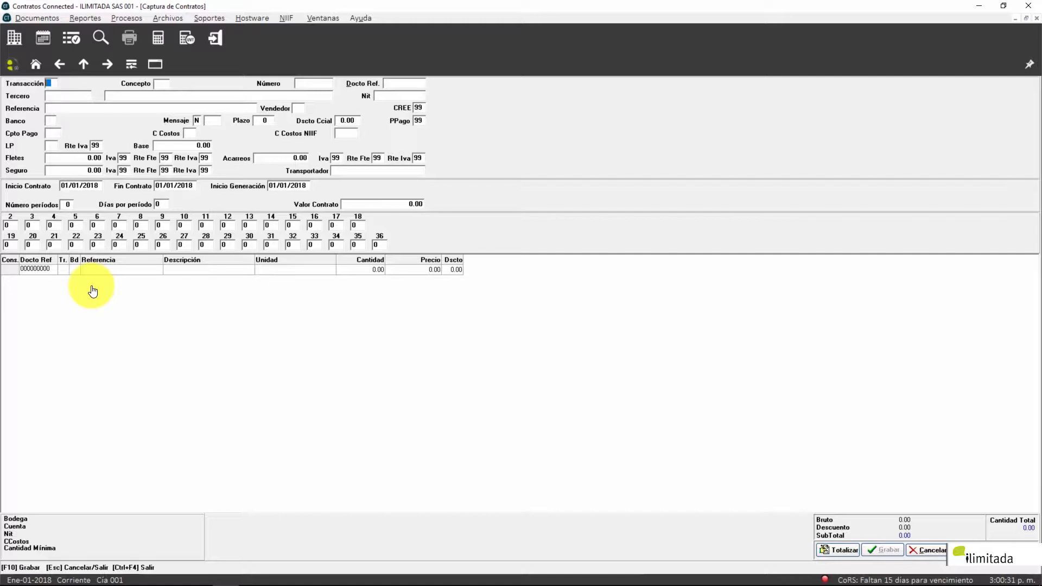
pyautogui.write('05')
pyautogui.press('Return')
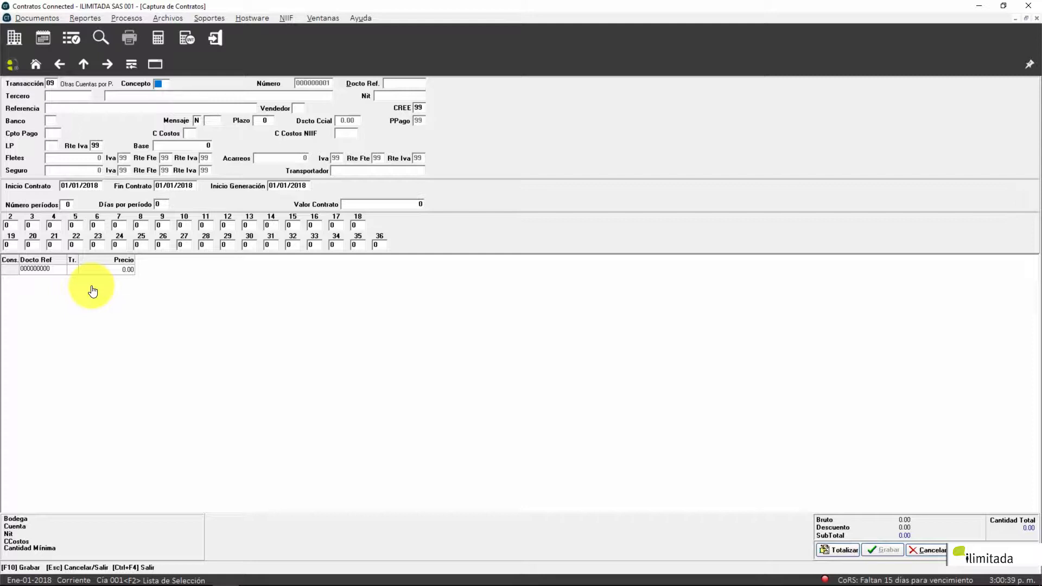
pyautogui.press('F2')
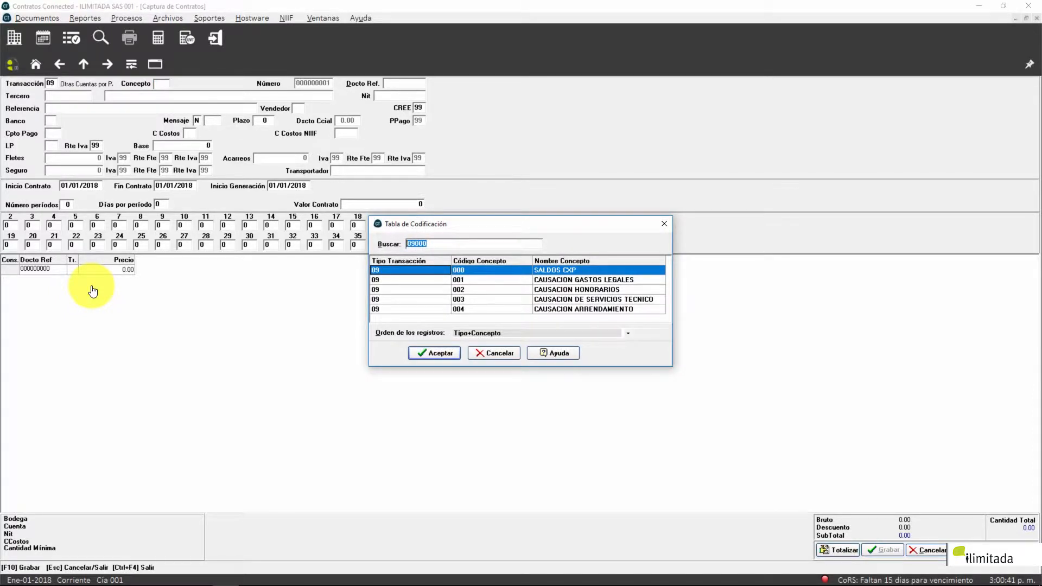
# Step: Choose concept 002 CAUSACION HONORARIOS from the code table and accept Docto Rel. 000000000
pyautogui.press('Down')
pyautogui.press('Down')
pyautogui.press('Down')
pyautogui.press('Down')
pyautogui.press('Down')
pyautogui.press('Down')
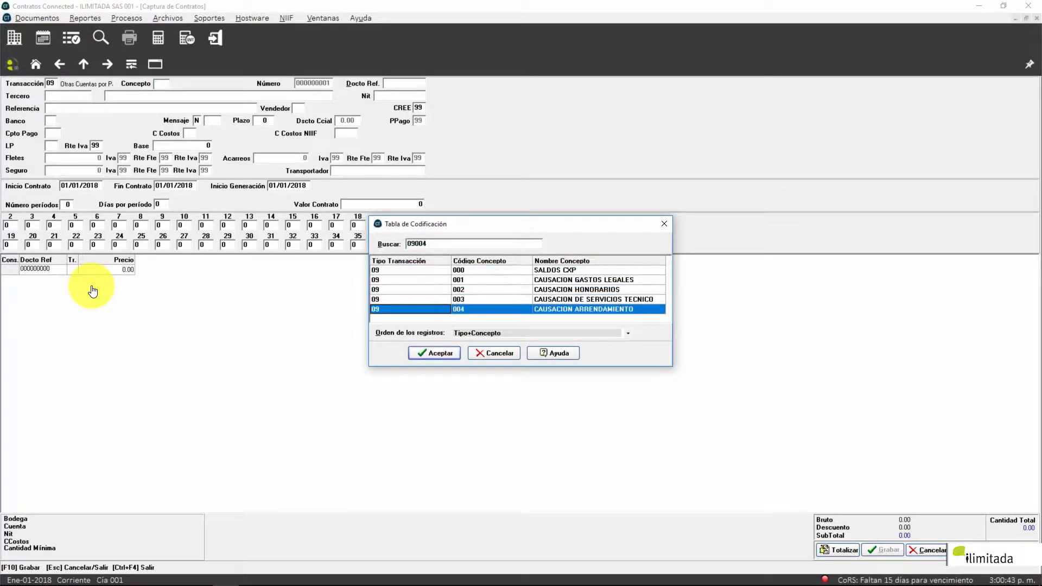
pyautogui.press('Down')
pyautogui.press('Down')
pyautogui.press('Up')
pyautogui.press('Up')
pyautogui.press('Up')
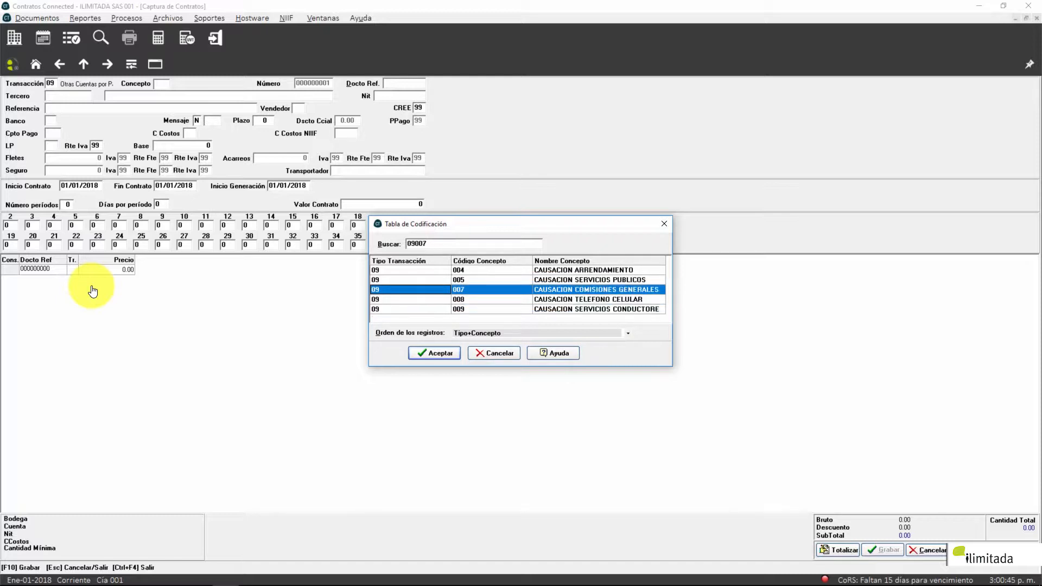
pyautogui.press('Up')
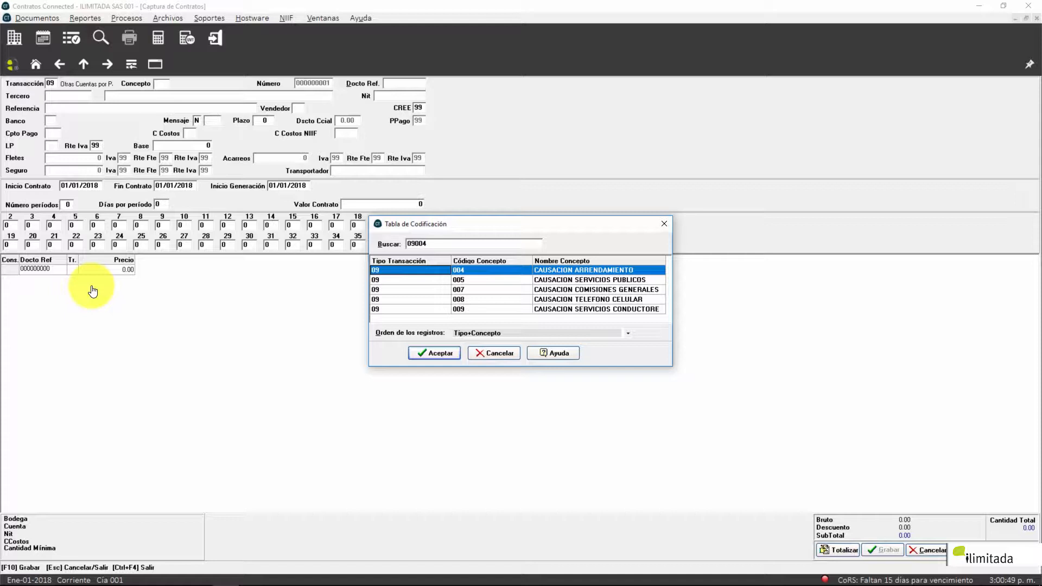
pyautogui.press('Up')
pyautogui.press('Up')
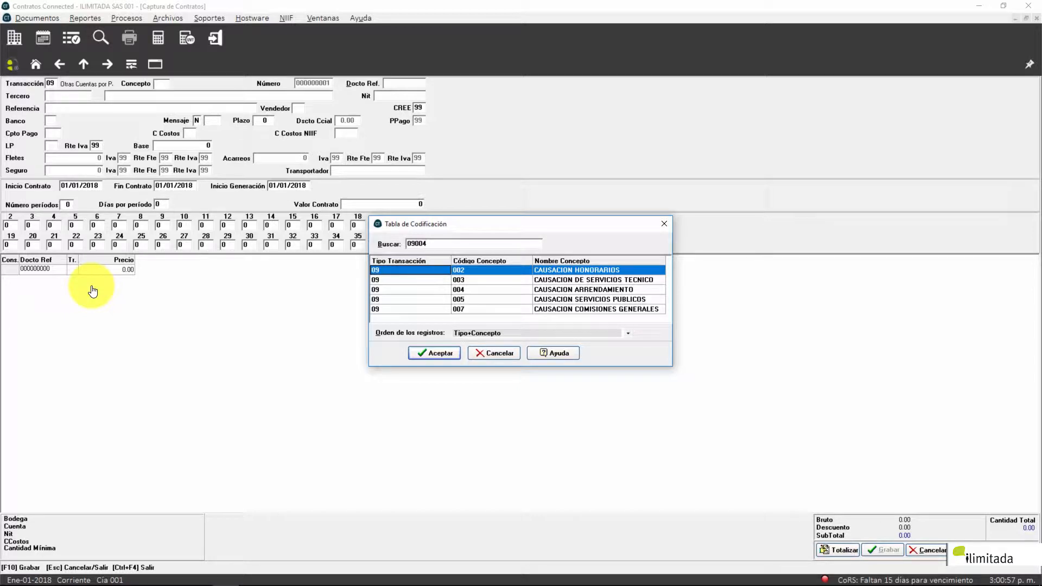
pyautogui.press('Return')
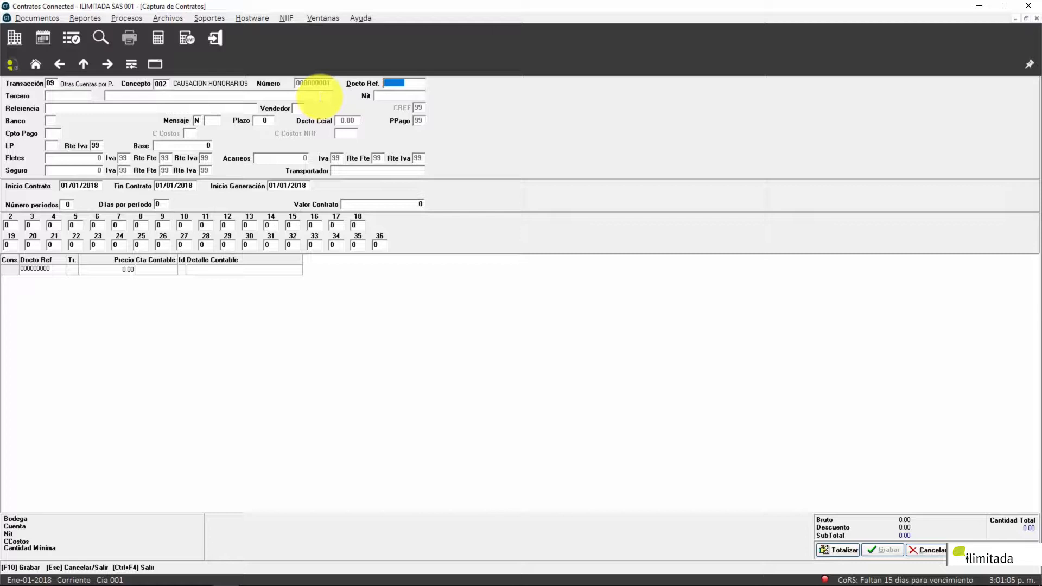
pyautogui.press('Return')
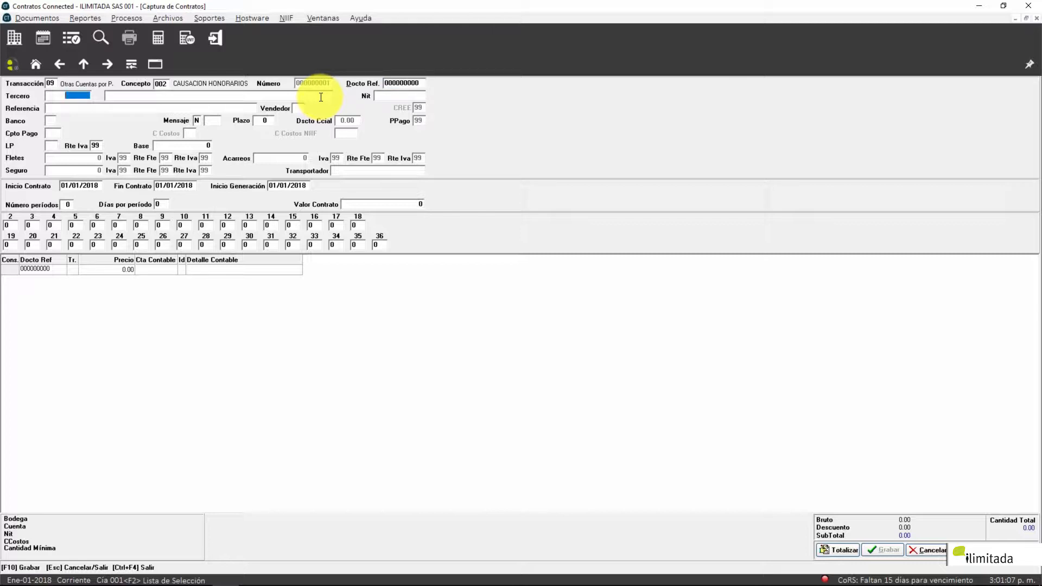
# Step: Pick ILIMITADA SAS from the Acreedores list, filling its Nit and a 30-day Plazo
pyautogui.press('Return')
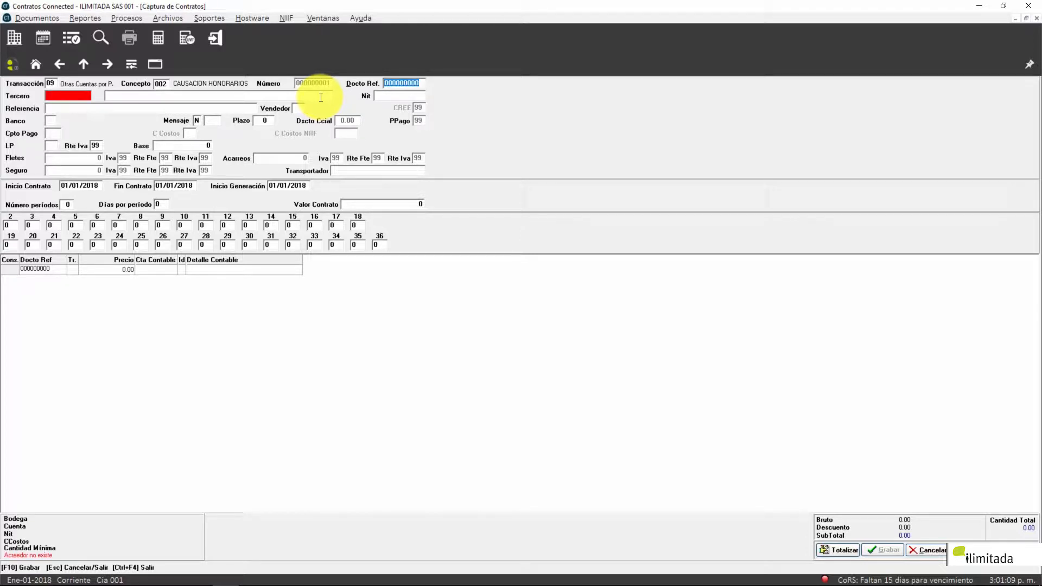
pyautogui.press('Return')
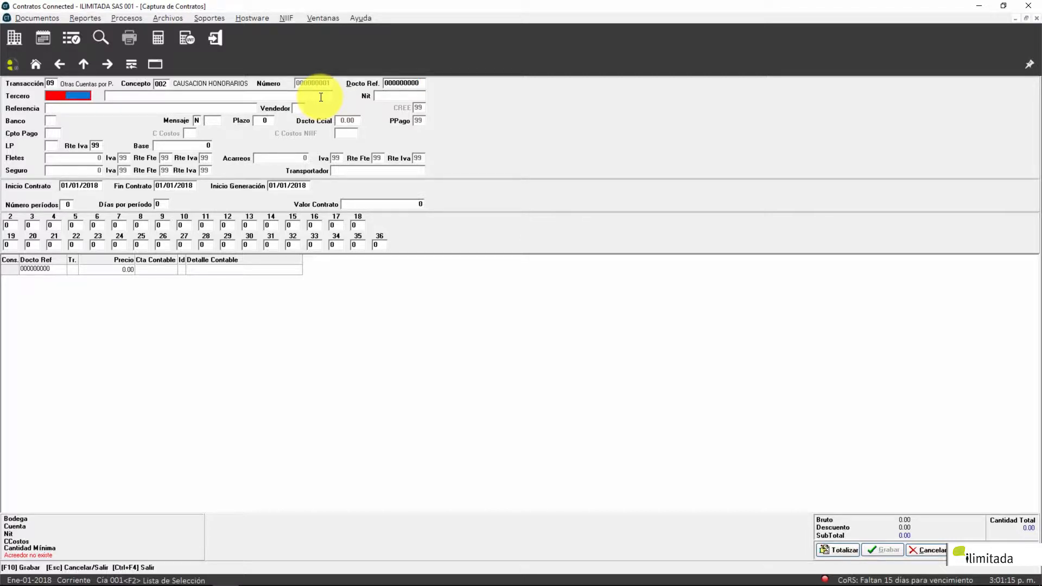
pyautogui.press('F2')
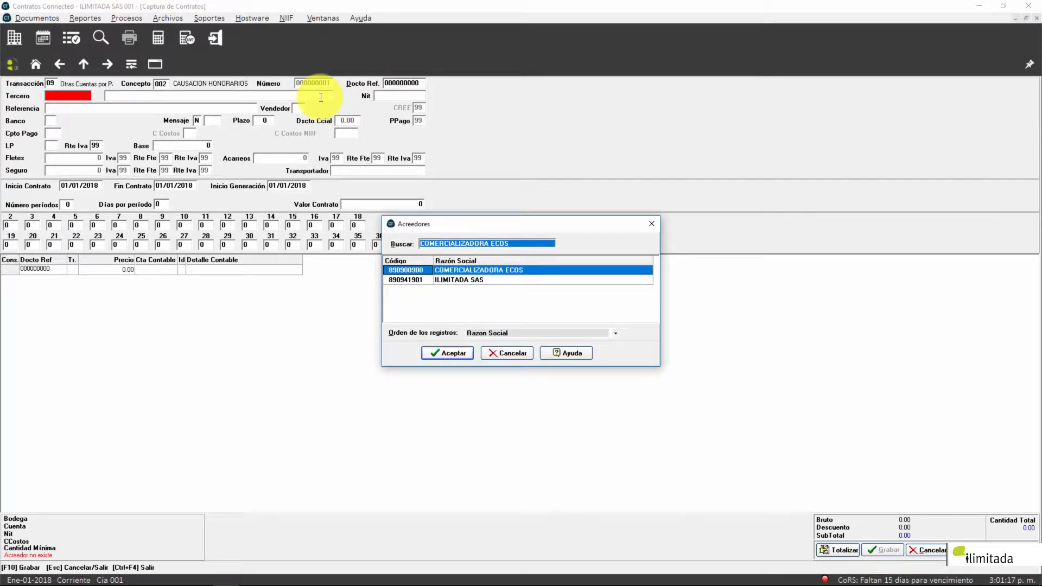
pyautogui.press('Down')
pyautogui.press('Up')
pyautogui.press('Down')
pyautogui.press('Up')
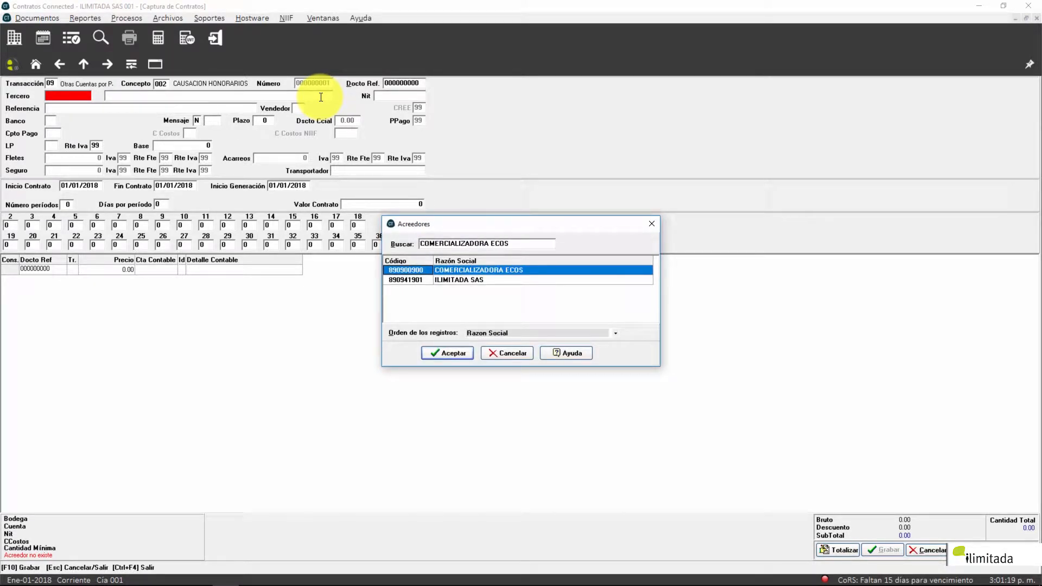
pyautogui.press('Down')
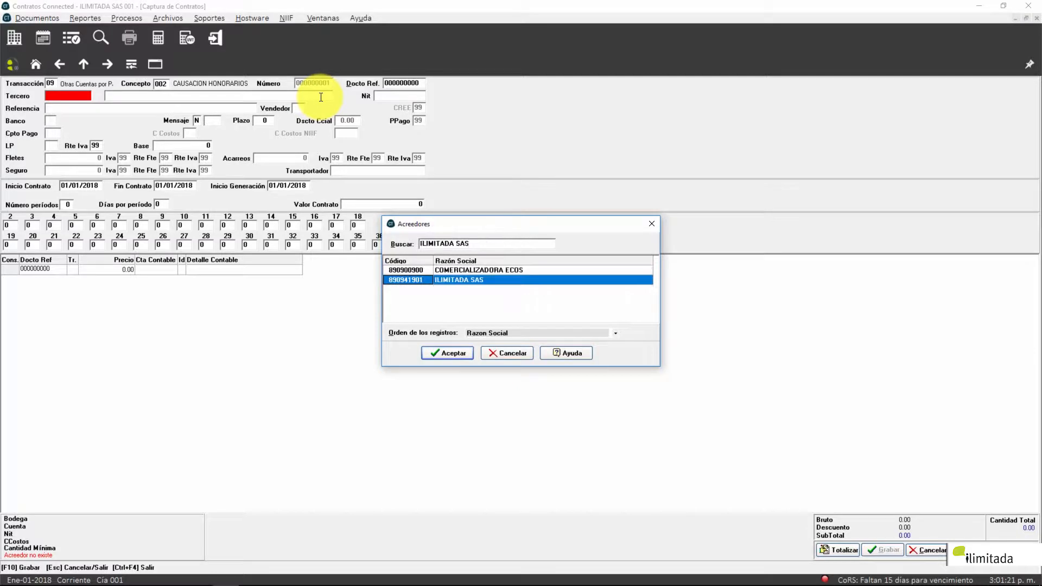
pyautogui.press('Return')
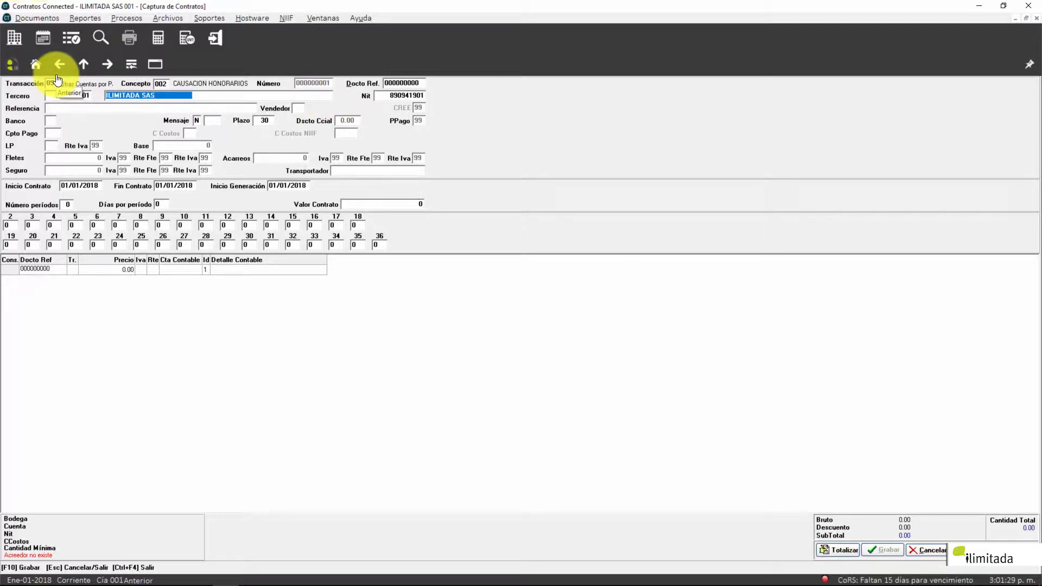
# Step: Set Mensaje to variable message 123 with its delivery-address lines, keeping Plazo at 30
pyautogui.press('Return')
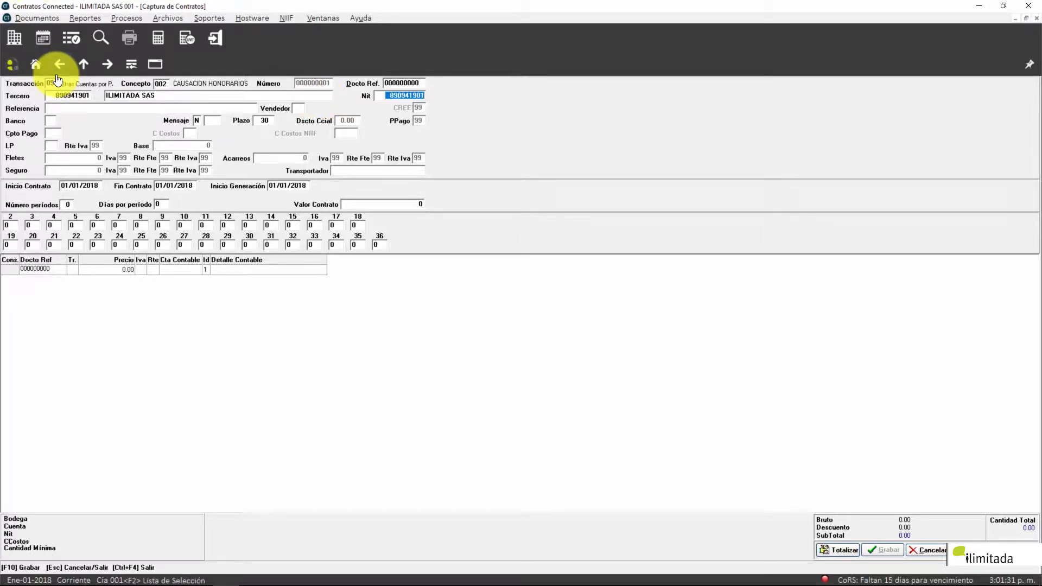
pyautogui.press('Return')
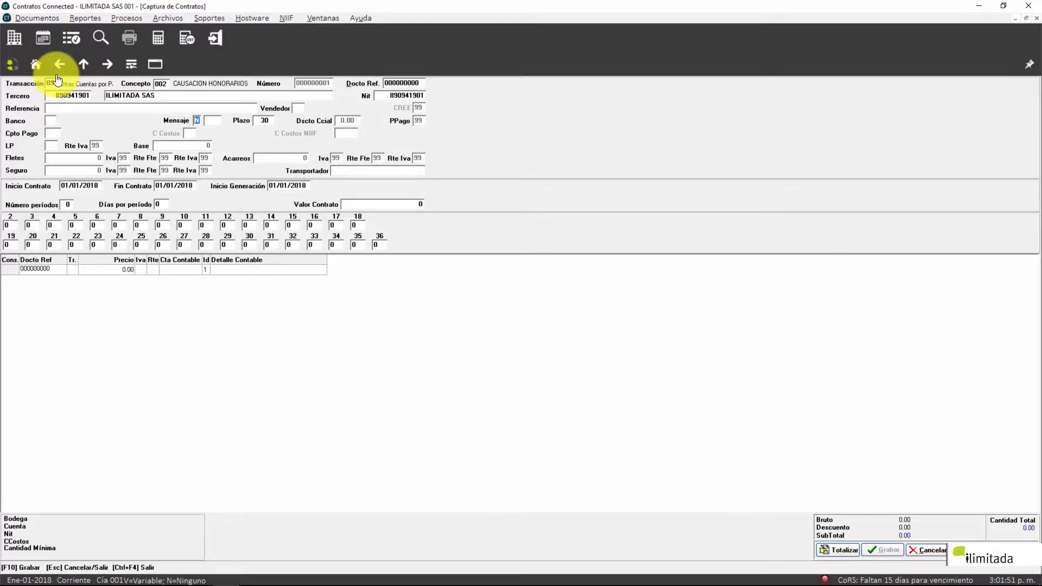
pyautogui.write('V')
pyautogui.press('Return')
pyautogui.write('123')
pyautogui.press('Return')
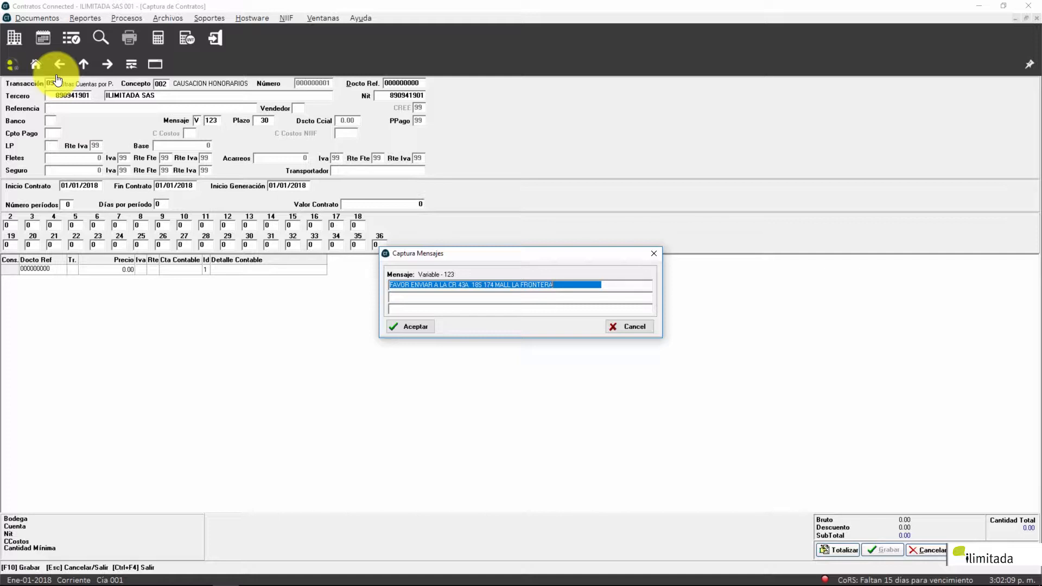
pyautogui.press('Return')
pyautogui.press('Return')
pyautogui.press('Return')
pyautogui.press('Return')
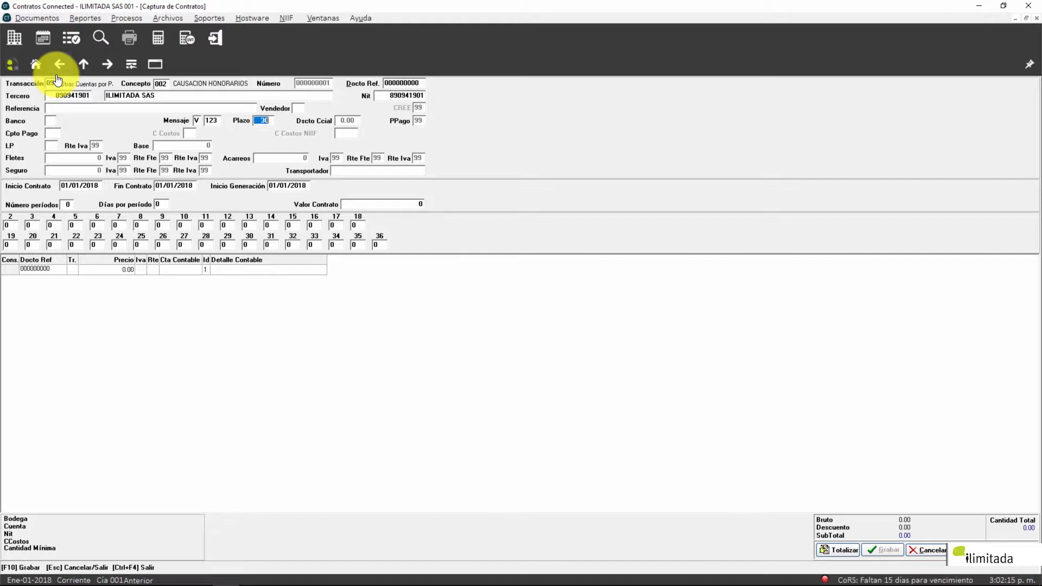
pyautogui.press('Return')
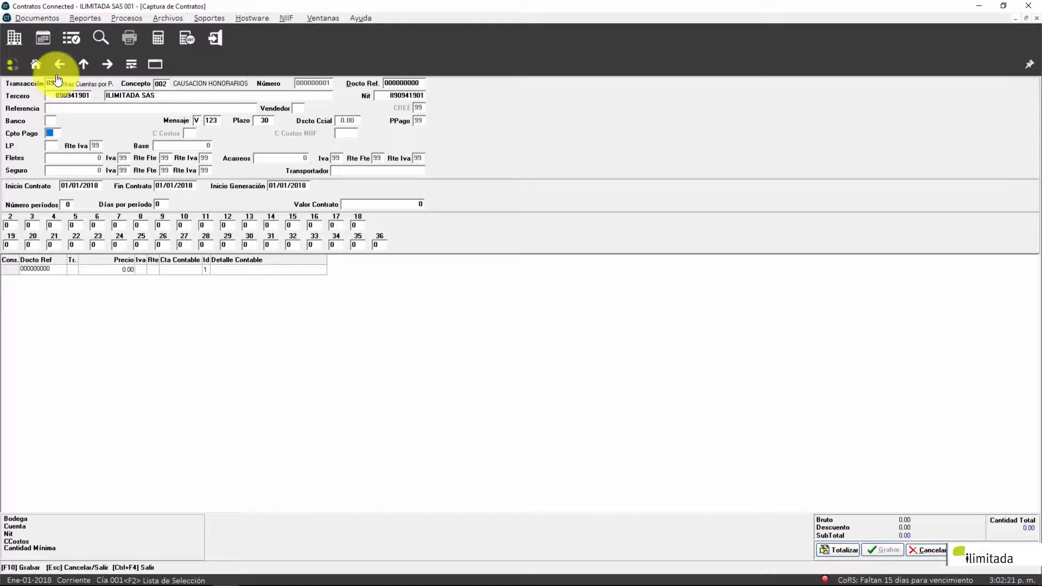
# Step: Set the payment concept to 001 PAGOS CAUSADOS
pyautogui.press('F2')
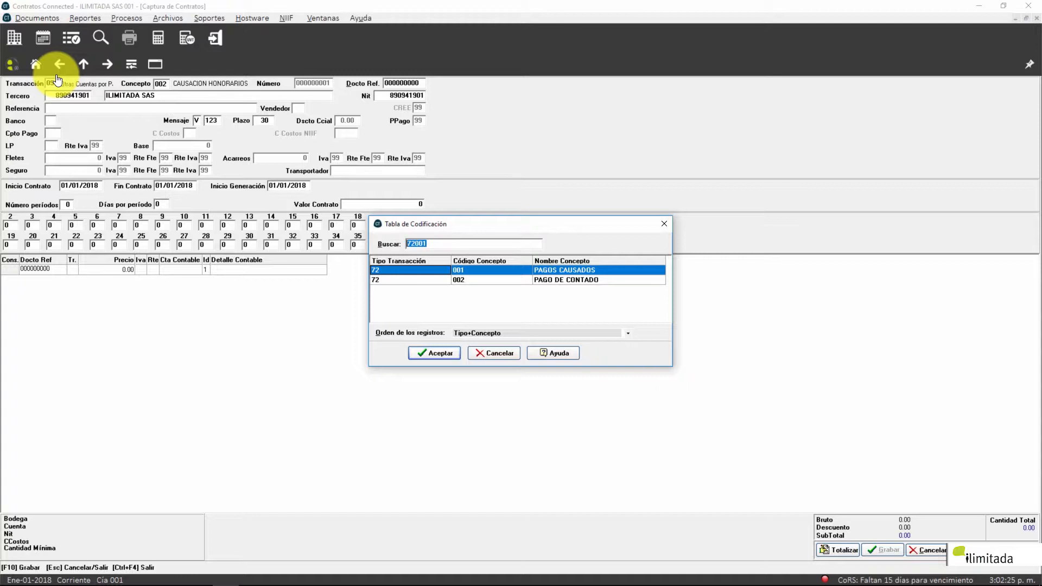
pyautogui.press('Return')
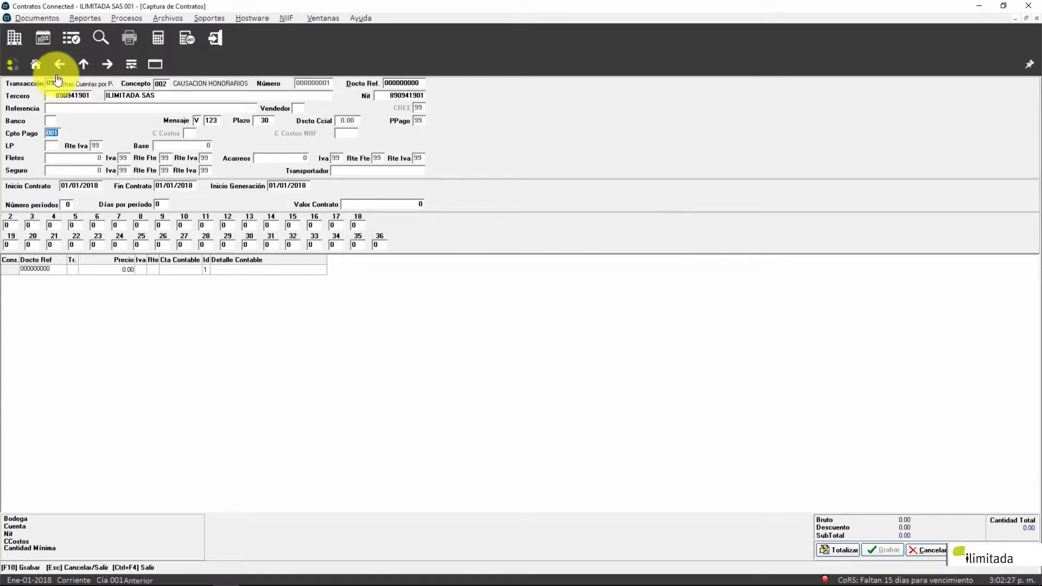
pyautogui.press('Return')
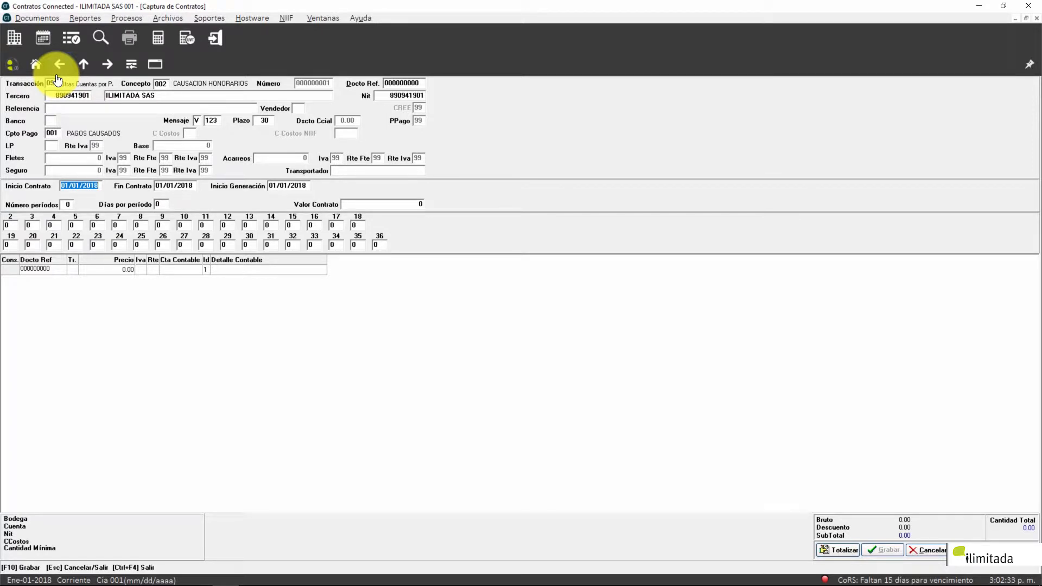
# Step: Keep the 01/01/2018 start date and enter end date 12/30/2018
pyautogui.press('Return')
pyautogui.write('12302017')
pyautogui.press('BackSpace')
pyautogui.write('8')
pyautogui.press('Return')
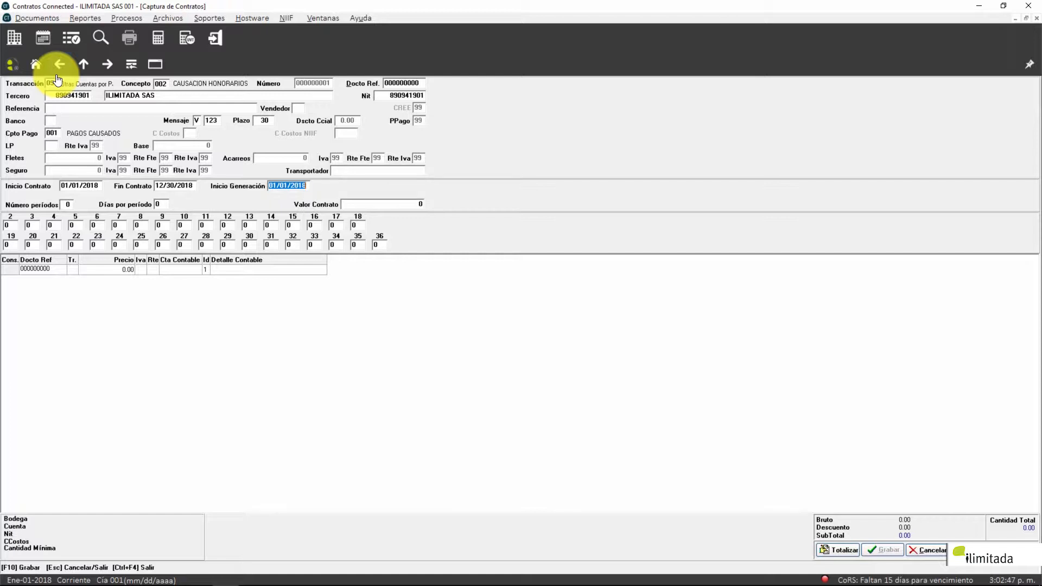
pyautogui.press('Return')
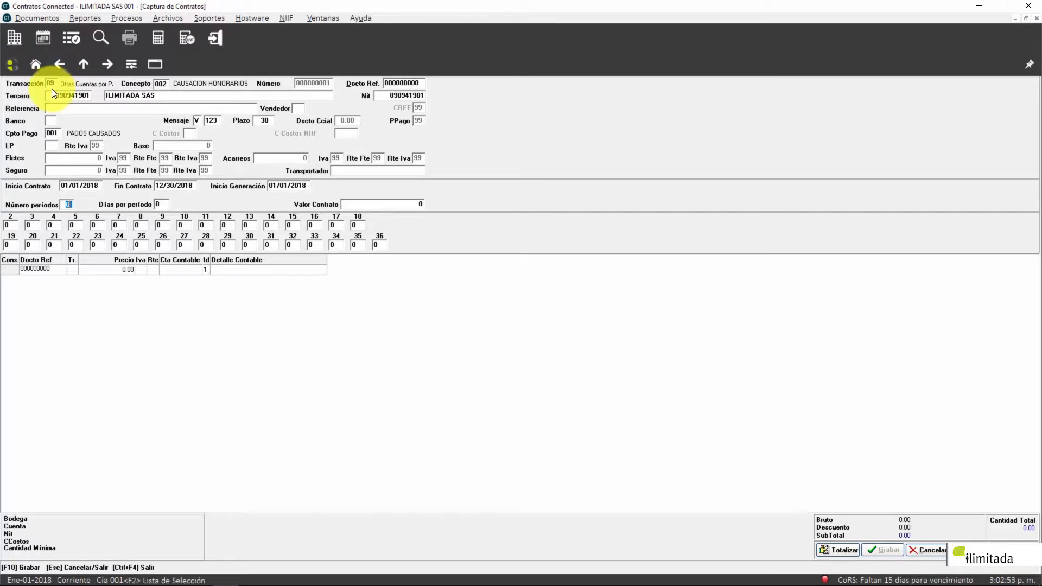
# Step: Set 12 periods of 30 days each, filling the monthly day counts
pyautogui.write('12')
pyautogui.press('Return')
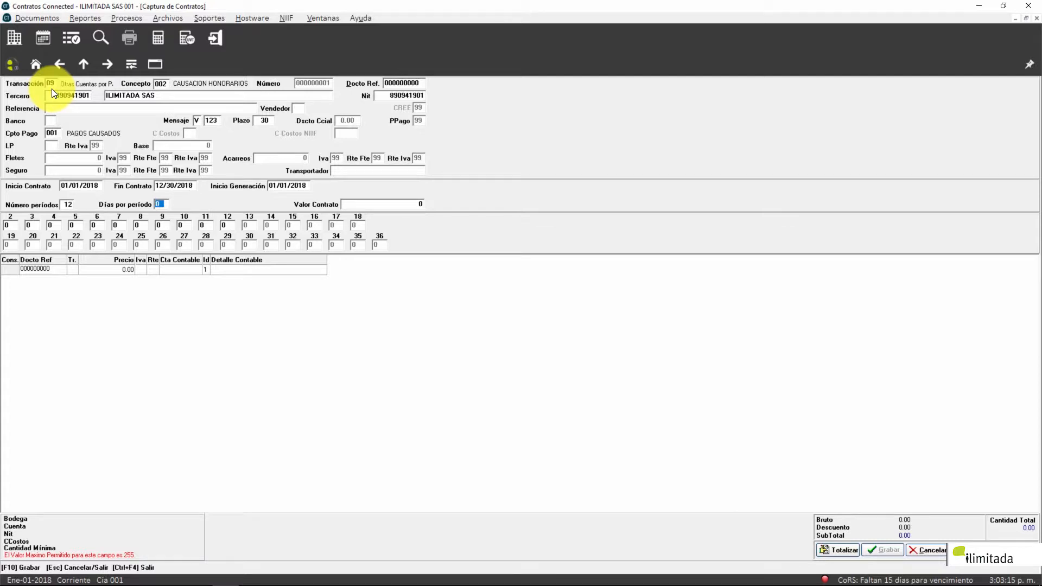
pyautogui.click(66, 205)
pyautogui.write('12')
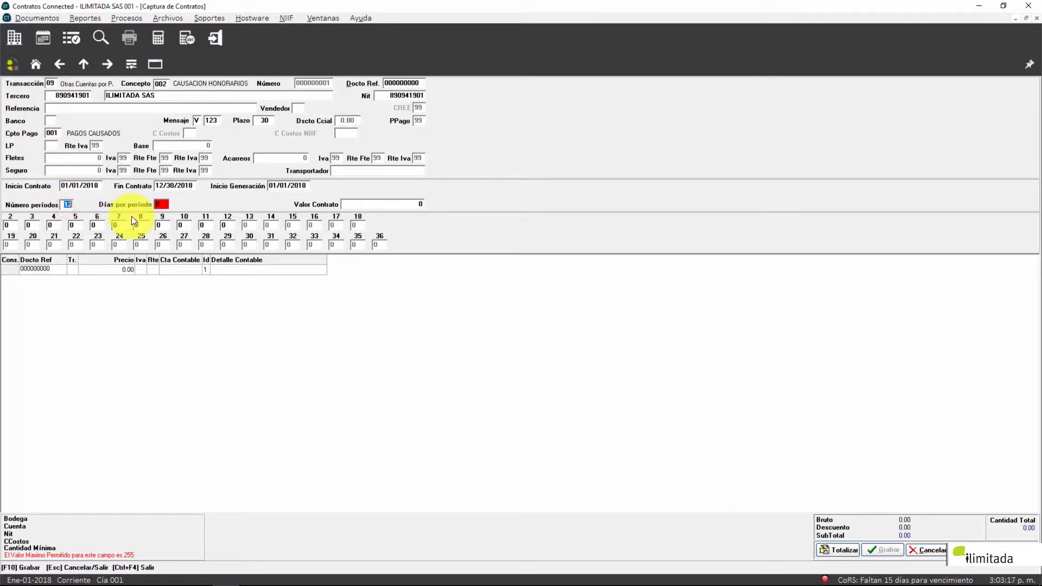
pyautogui.click(162, 205)
pyautogui.write('30')
pyautogui.press('Return')
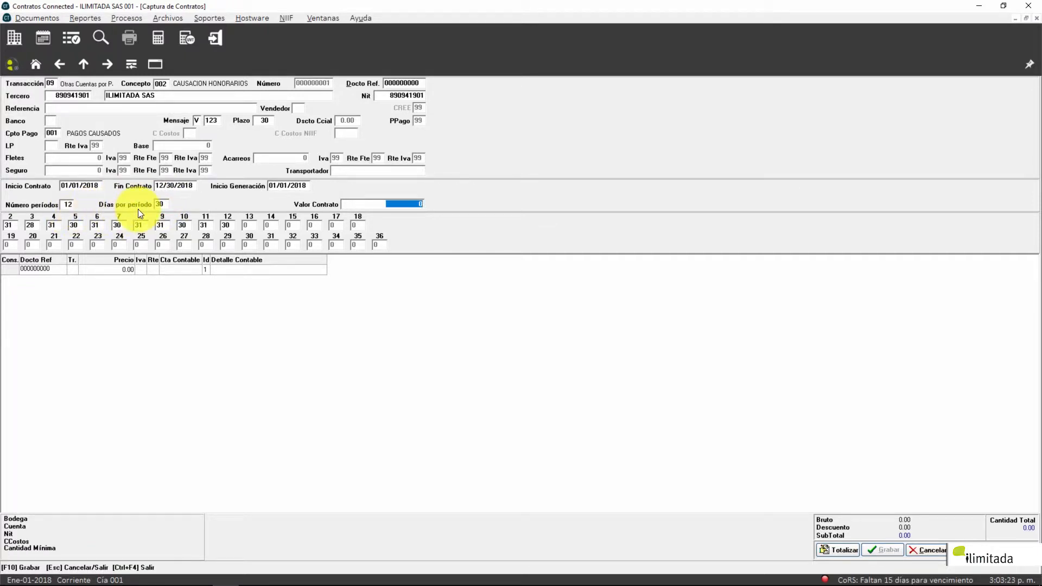
pyautogui.click(69, 207)
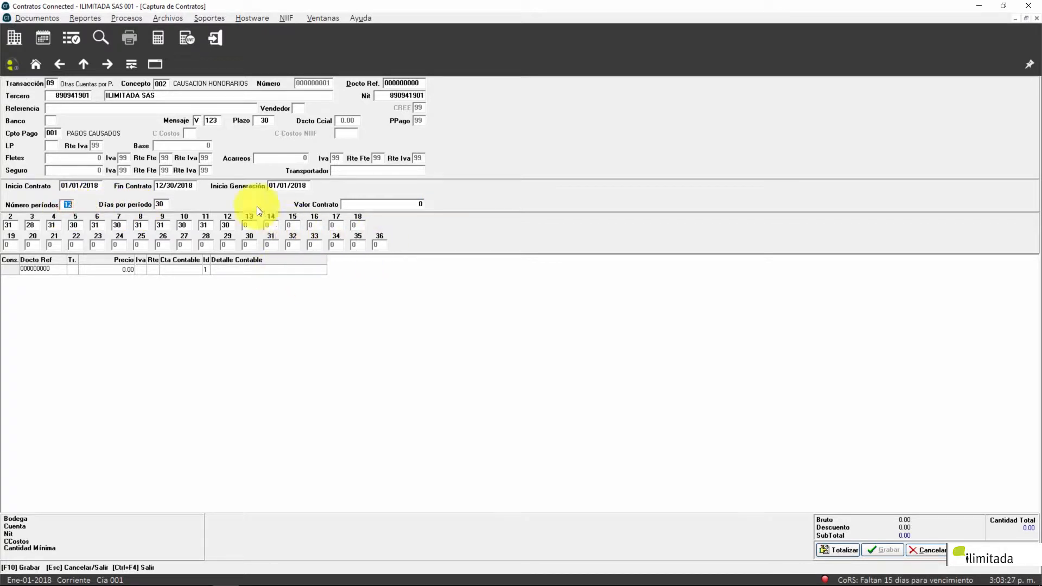
pyautogui.click(161, 203)
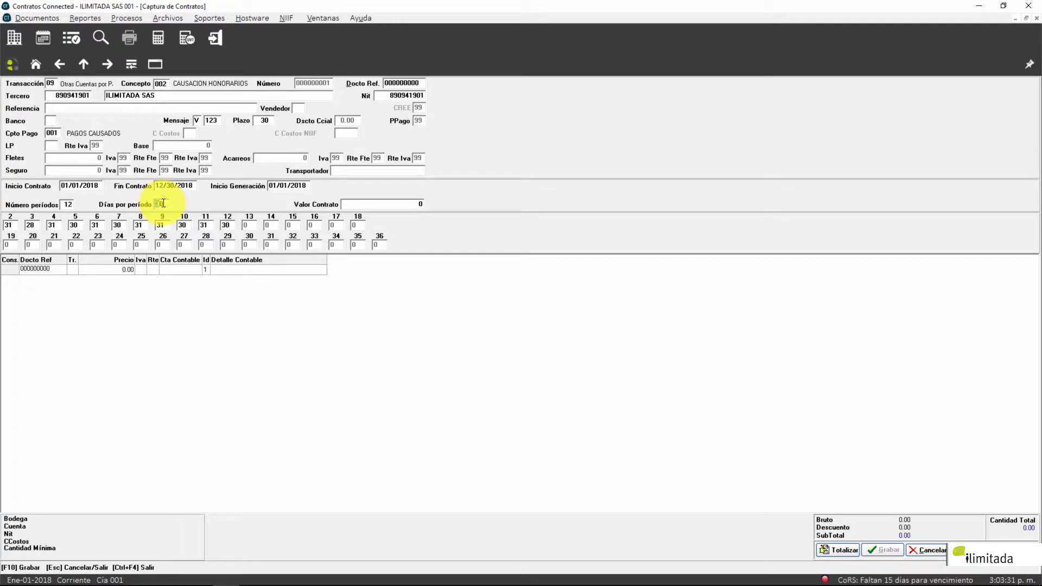
# Step: Enter a contract value of 12,000,000
pyautogui.press('Tab')
pyautogui.write('120')
pyautogui.write('000')
pyautogui.press('Tab')
pyautogui.press('Tab')
pyautogui.press('Tab')
pyautogui.press('Tab')
pyautogui.press('Tab')
pyautogui.press('Tab')
pyautogui.press('Tab')
pyautogui.press('Tab')
pyautogui.press('Tab')
pyautogui.click(297, 186)
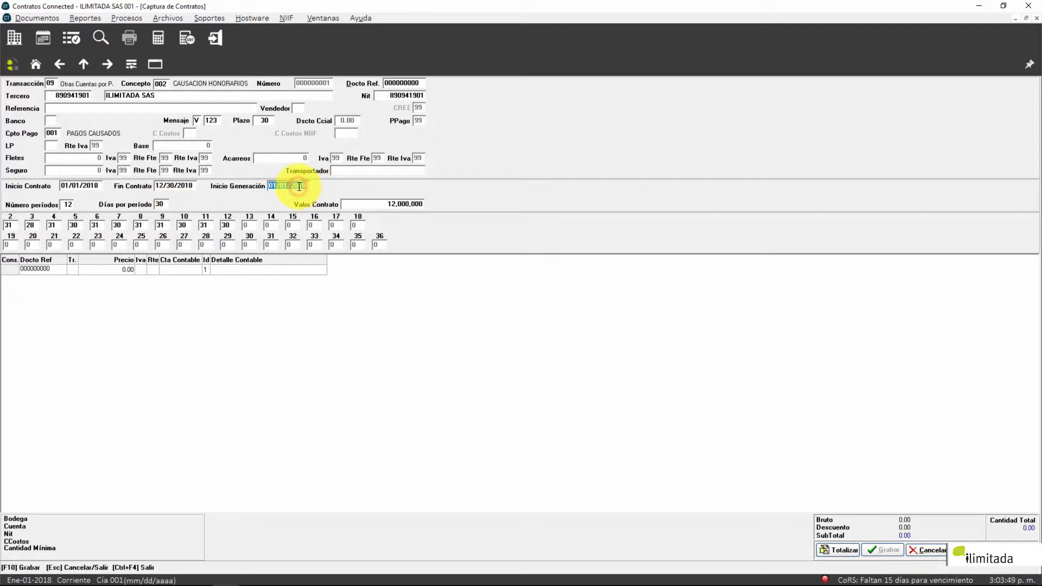
pyautogui.doubleClick(299, 186)
pyautogui.click(15, 224)
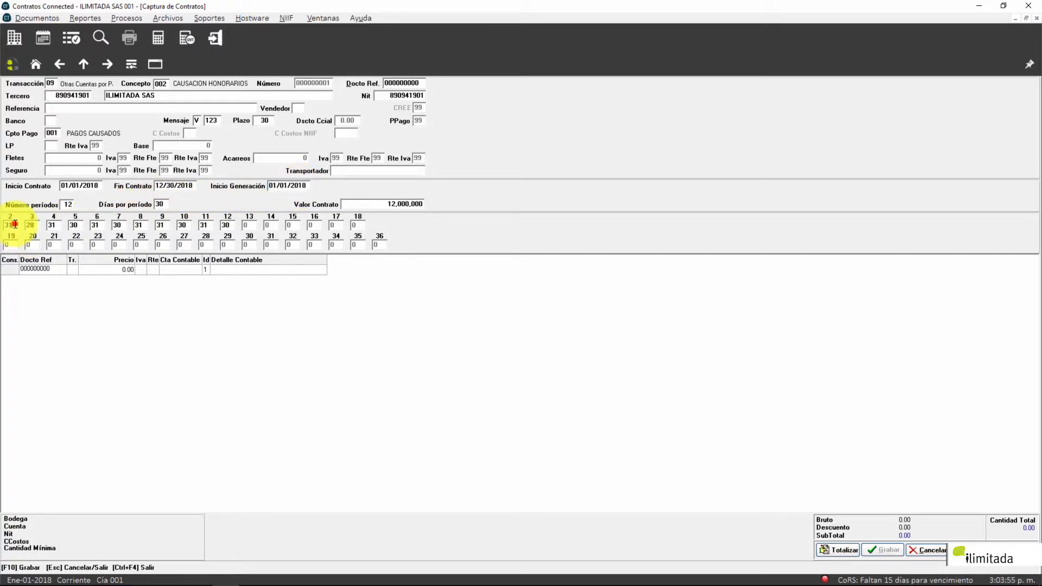
pyautogui.doubleClick(14, 223)
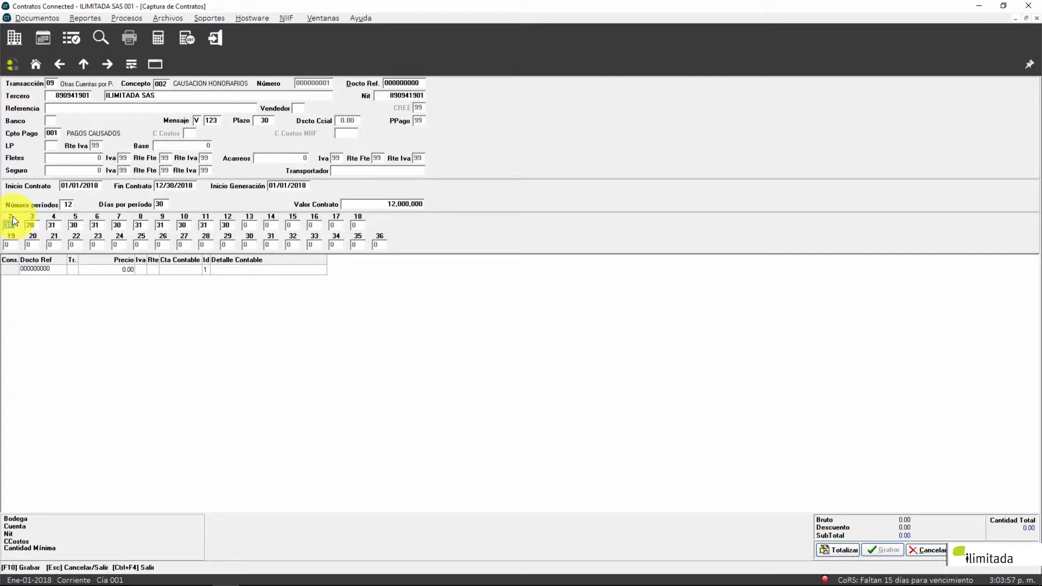
pyautogui.click(31, 226)
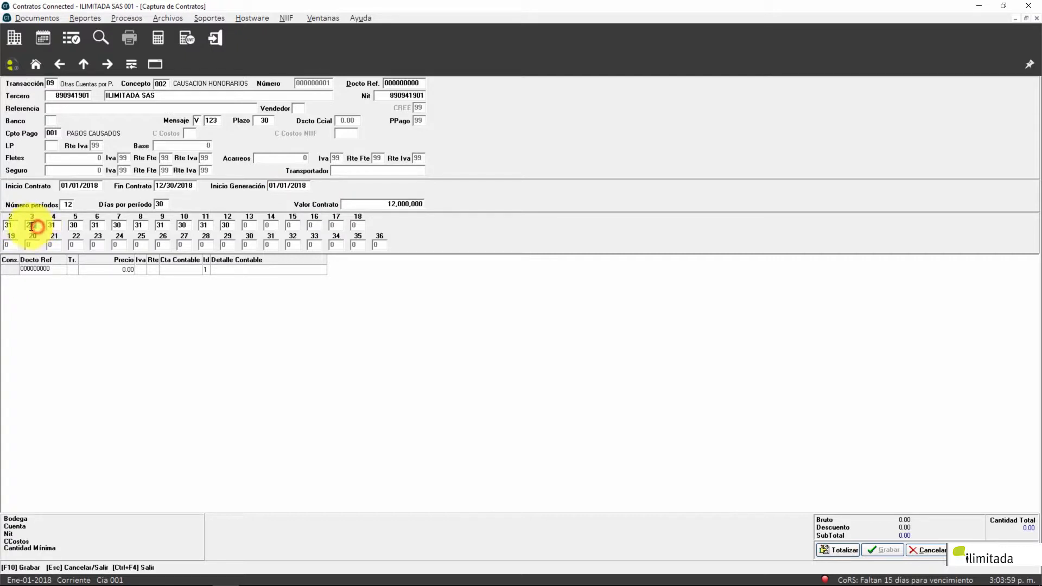
pyautogui.doubleClick(27, 225)
pyautogui.click(54, 224)
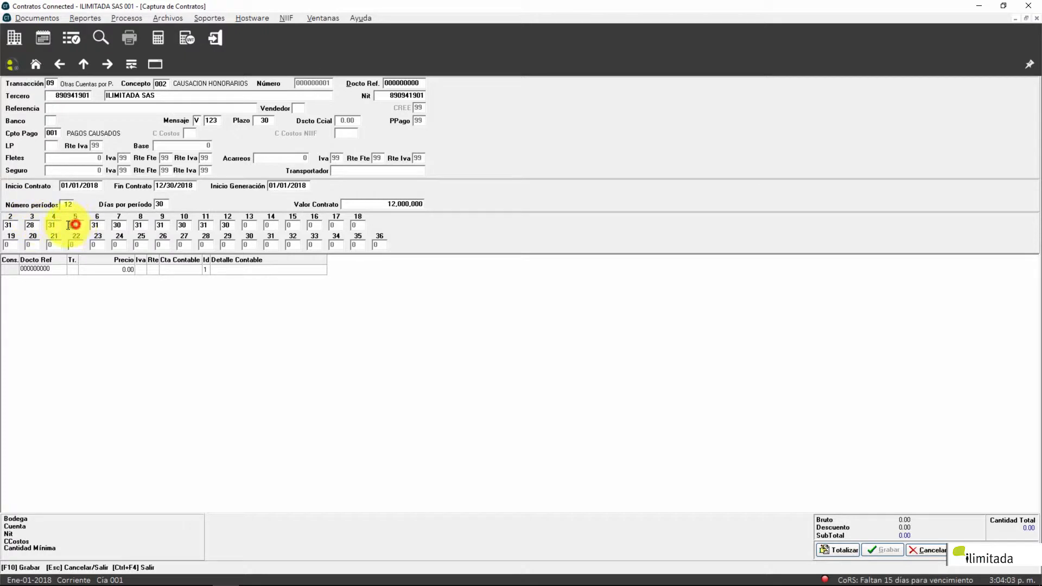
pyautogui.doubleClick(93, 224)
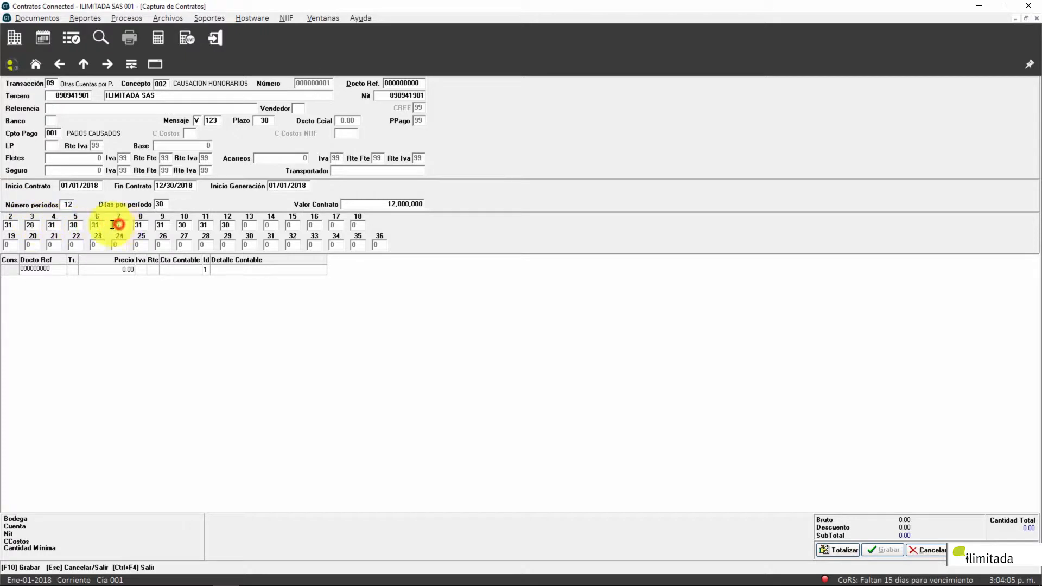
pyautogui.click(278, 185)
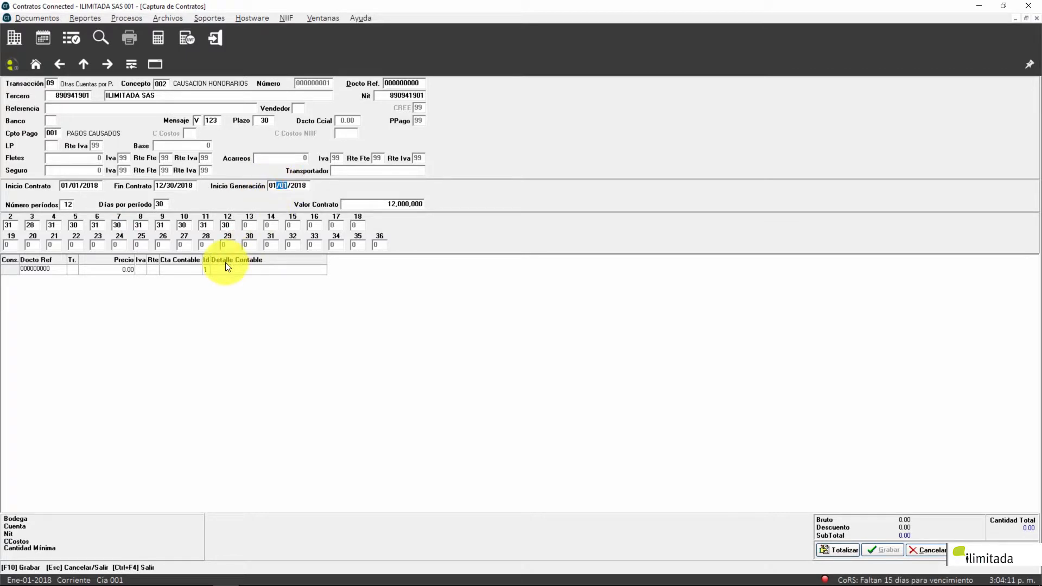
pyautogui.click(224, 225)
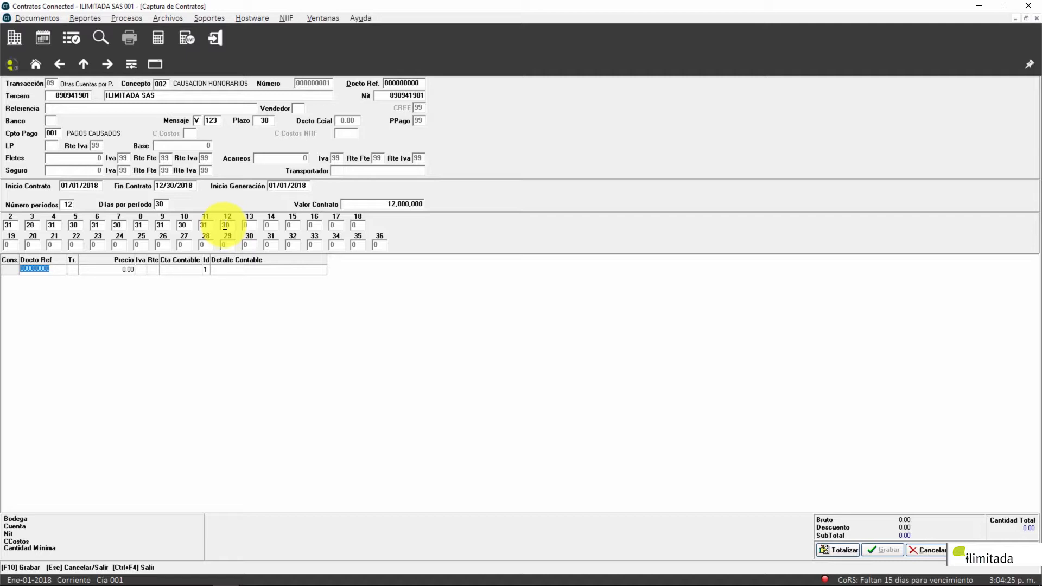
# Step: On the grid line enter Tr. 09 and Precio 1,000,000, making Bruto and SubTotal 1,000,000.00
pyautogui.press('Return')
pyautogui.write('09')
pyautogui.press('Return')
pyautogui.write('1,000,000')
pyautogui.press('Return')
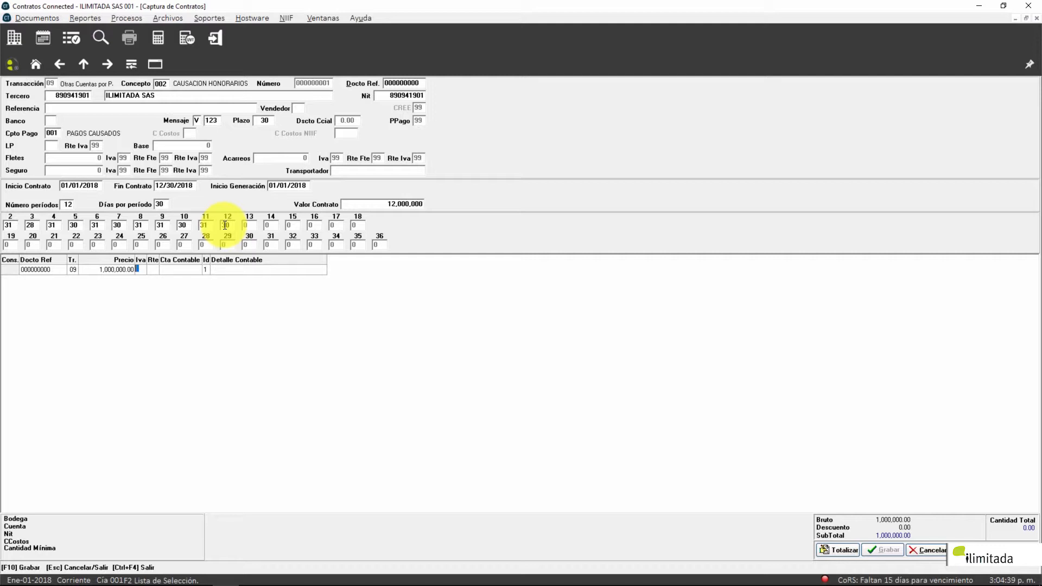
# Step: Assign the line IVA code 05 (IVA EN GASTOS 19%)
pyautogui.press('F2')
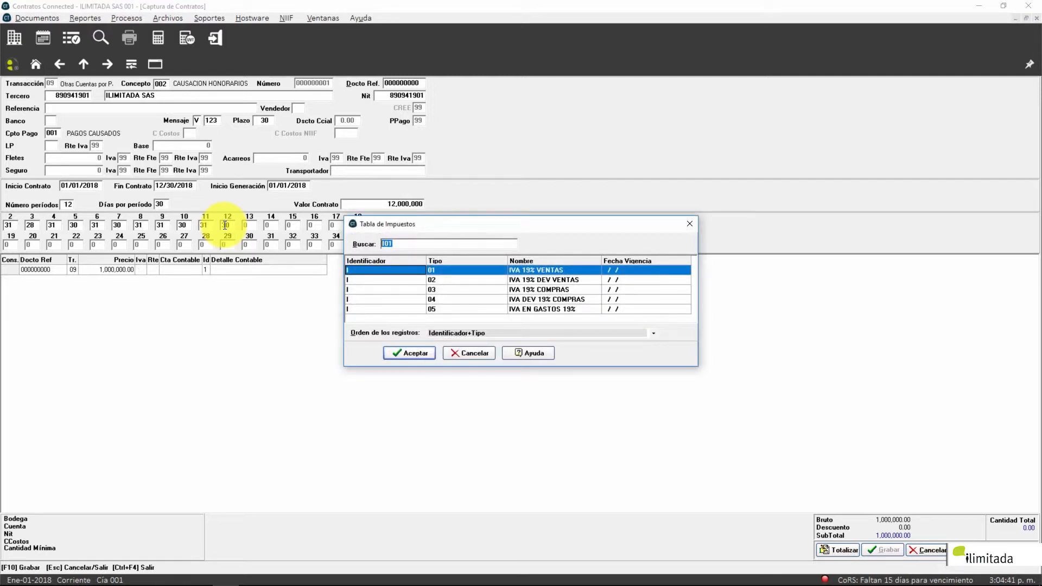
pyautogui.press('Down')
pyautogui.press('Down')
pyautogui.press('Down')
pyautogui.press('Down')
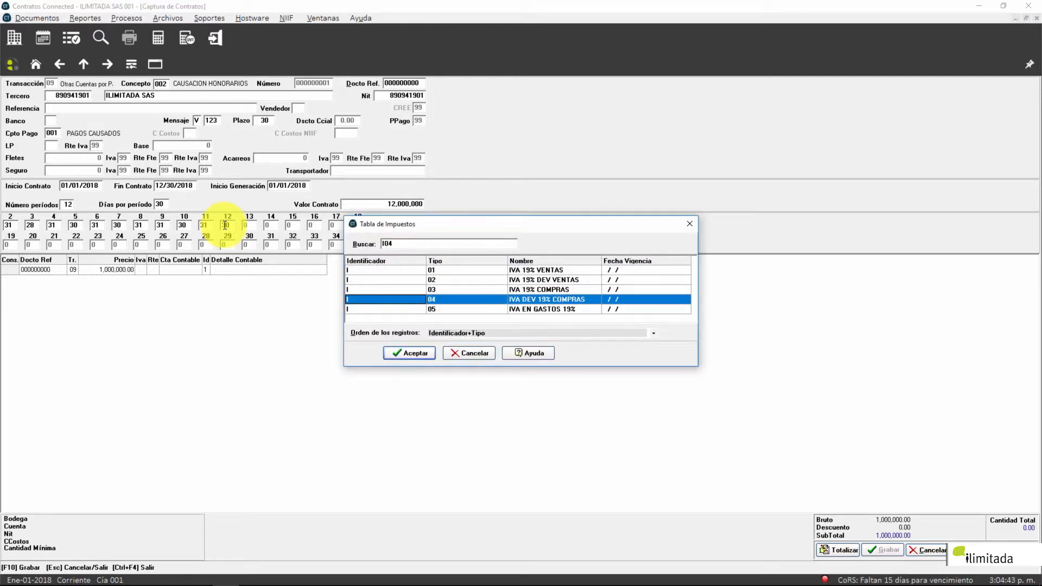
pyautogui.press('Return')
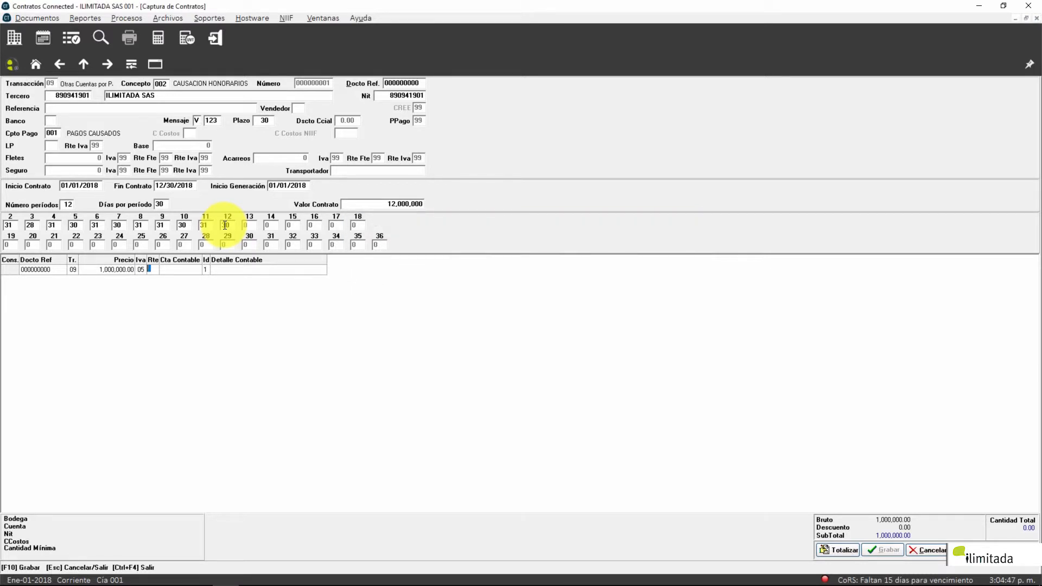
# Step: Assign withholding code 02 (RETFTE HONORARIOS 11) from the retention table
pyautogui.press('F2')
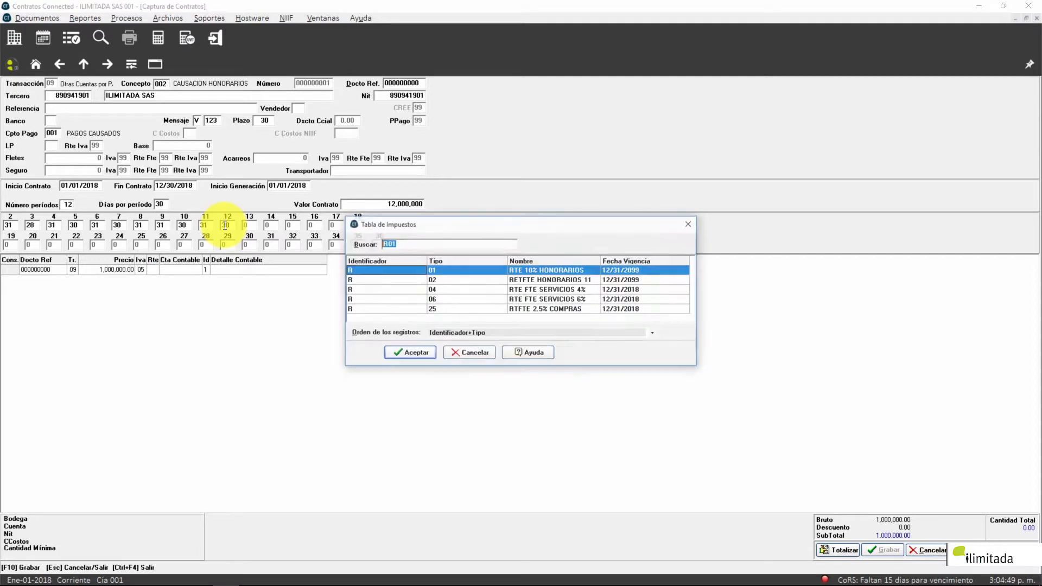
pyautogui.press('Down')
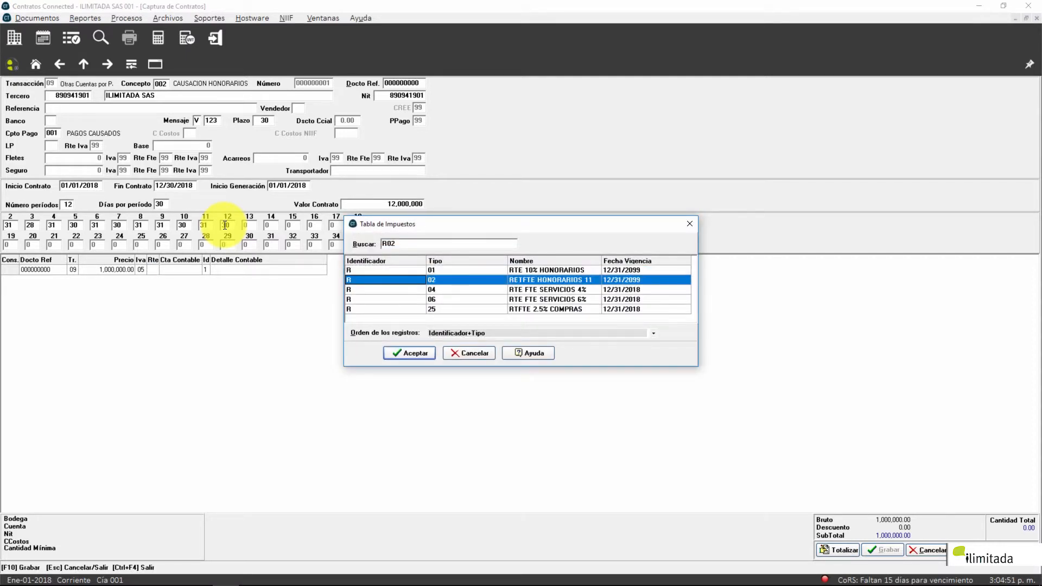
pyautogui.press('Down')
pyautogui.press('Down')
pyautogui.press('Down')
pyautogui.press('Down')
pyautogui.press('Up')
pyautogui.press('Up')
pyautogui.press('Up')
pyautogui.press('Up')
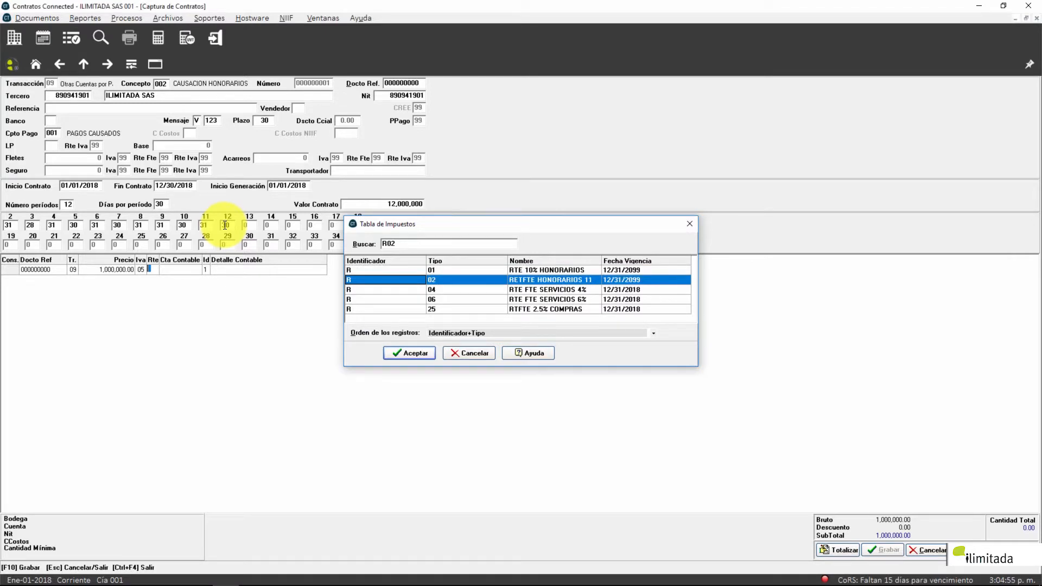
pyautogui.press('Return')
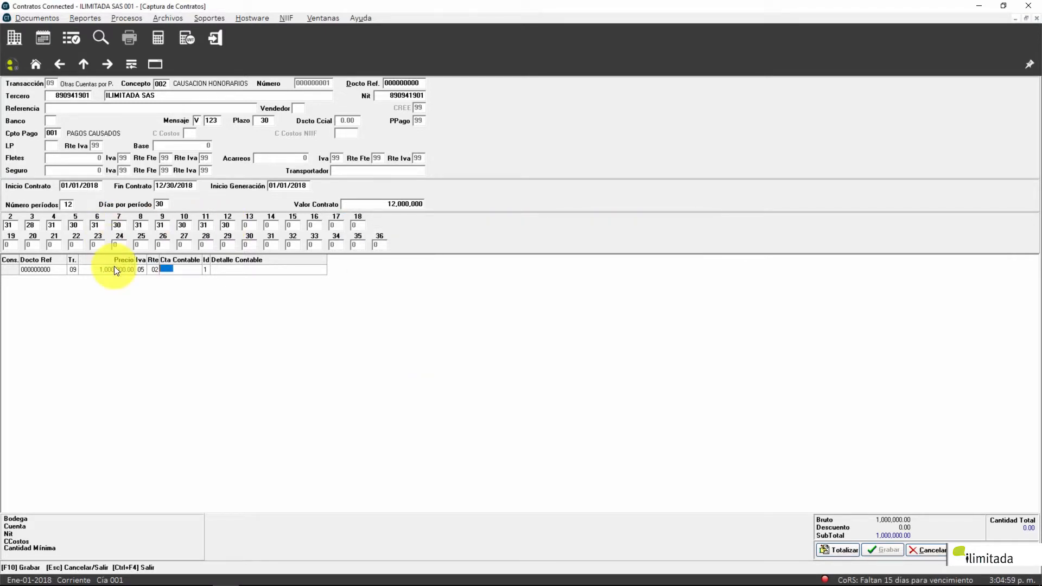
# Step: Select account 511005 GASTOS HONOR.JUNTA DIRECTIVA from the Plan de Cuentas as Cta Contable
pyautogui.press('Return')
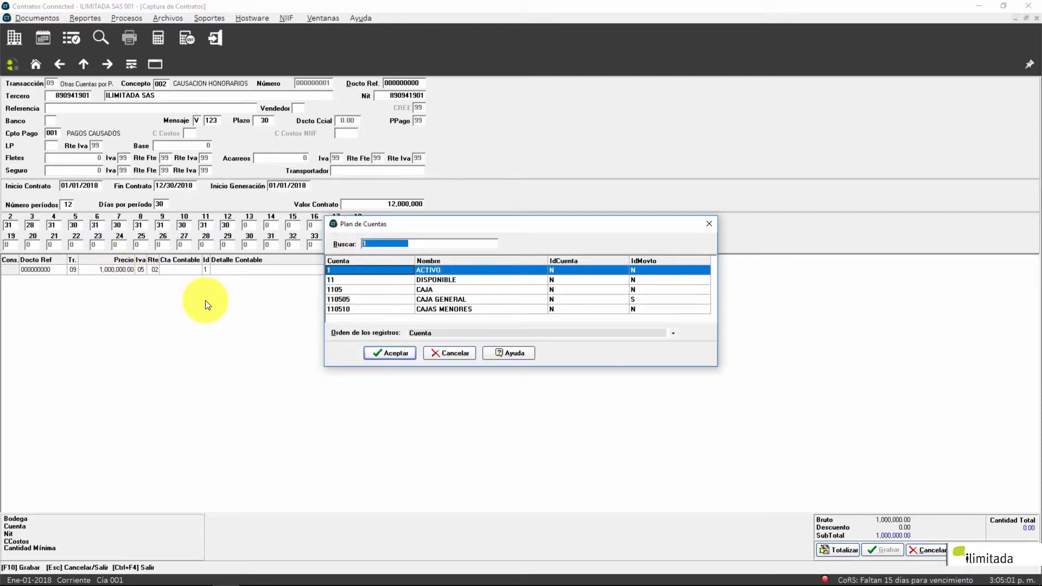
pyautogui.write('511')
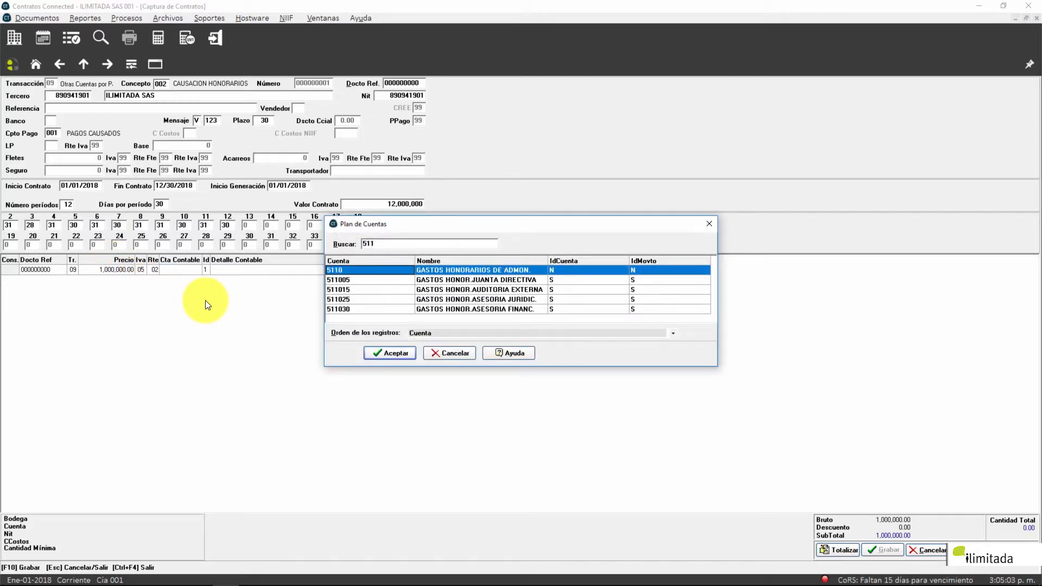
pyautogui.write('015')
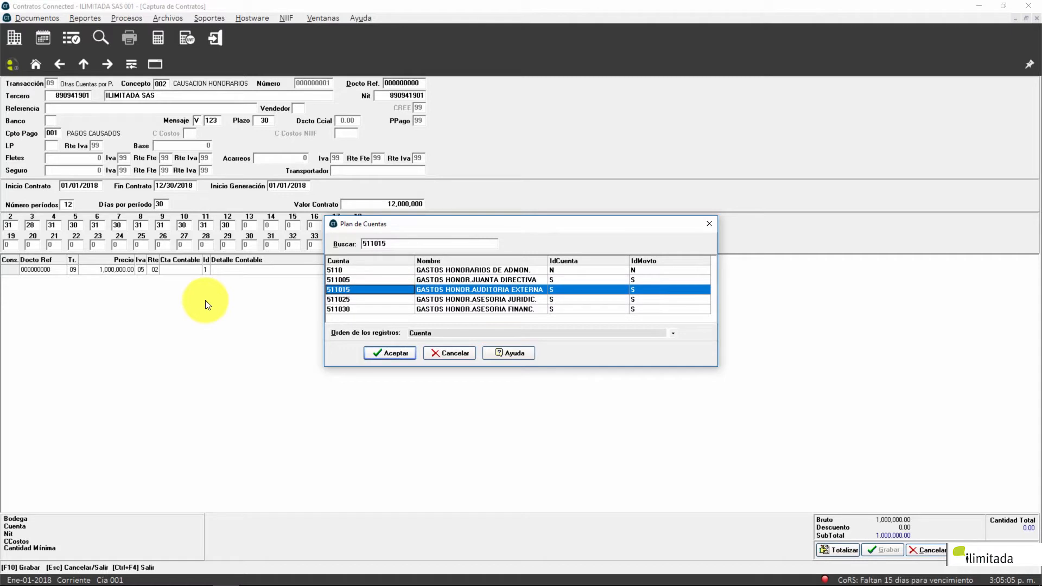
pyautogui.press('Down')
pyautogui.press('Down')
pyautogui.press('Down')
pyautogui.press('Down')
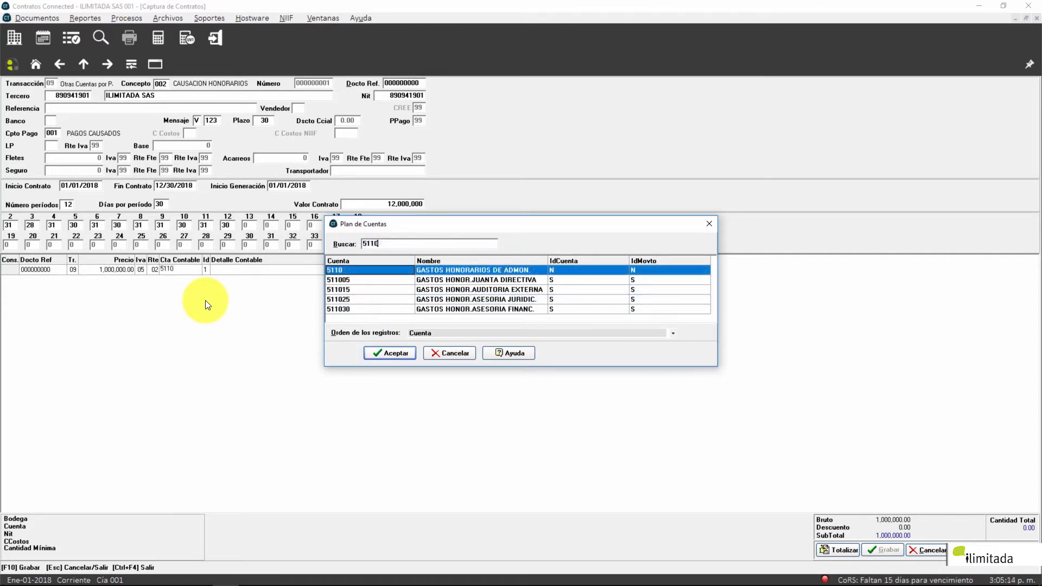
pyautogui.press('Down')
pyautogui.press('Return')
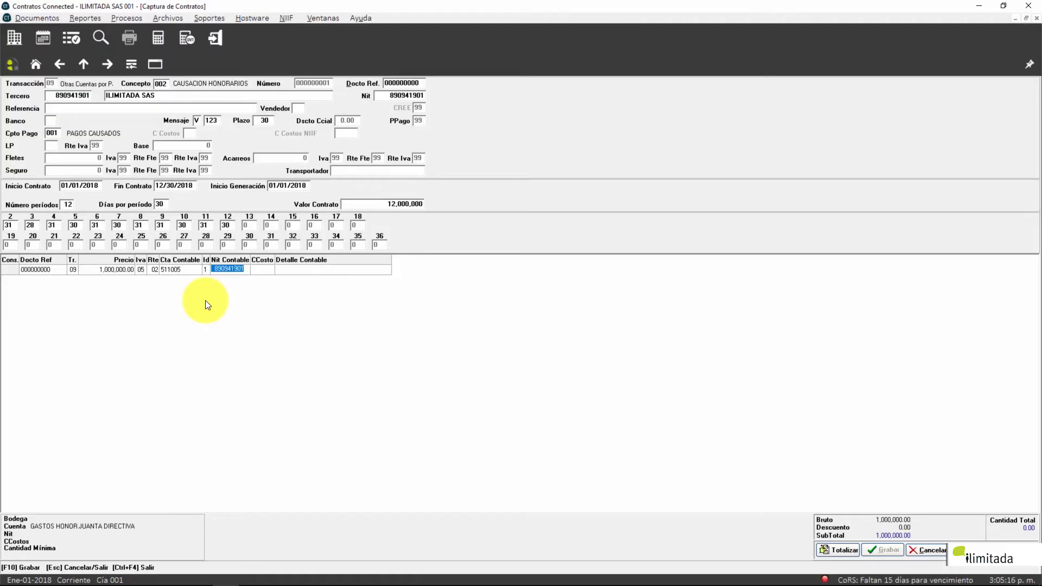
pyautogui.press('Left')
pyautogui.press('Right')
pyautogui.press('Right')
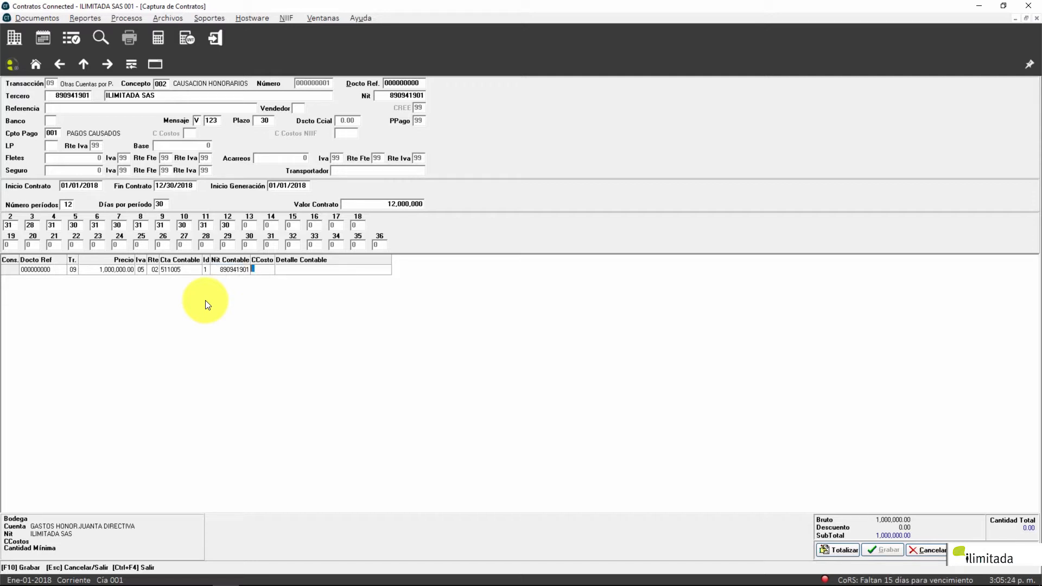
pyautogui.press('Return')
pyautogui.press('Return')
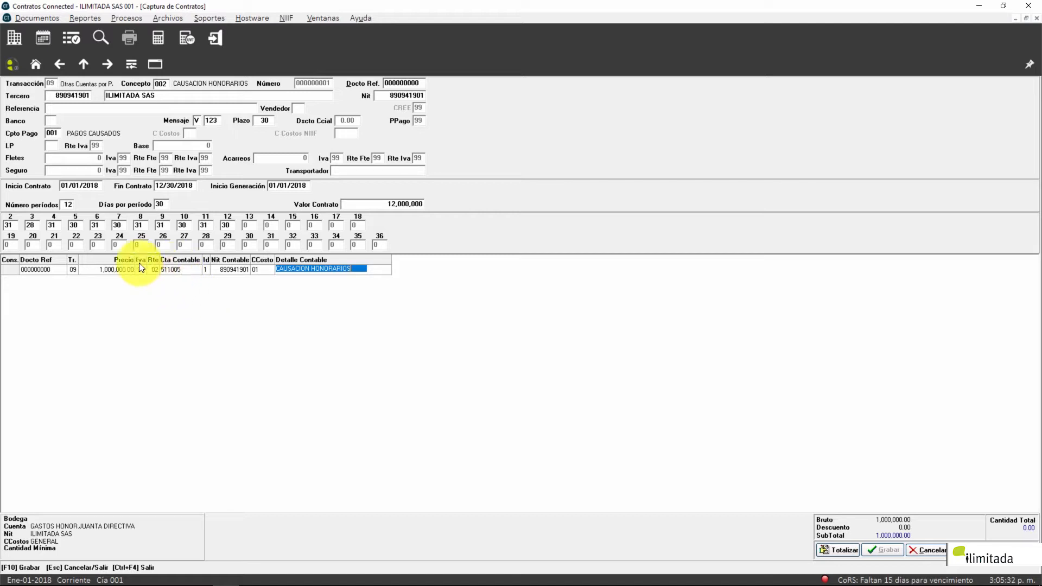
pyautogui.press('F10')
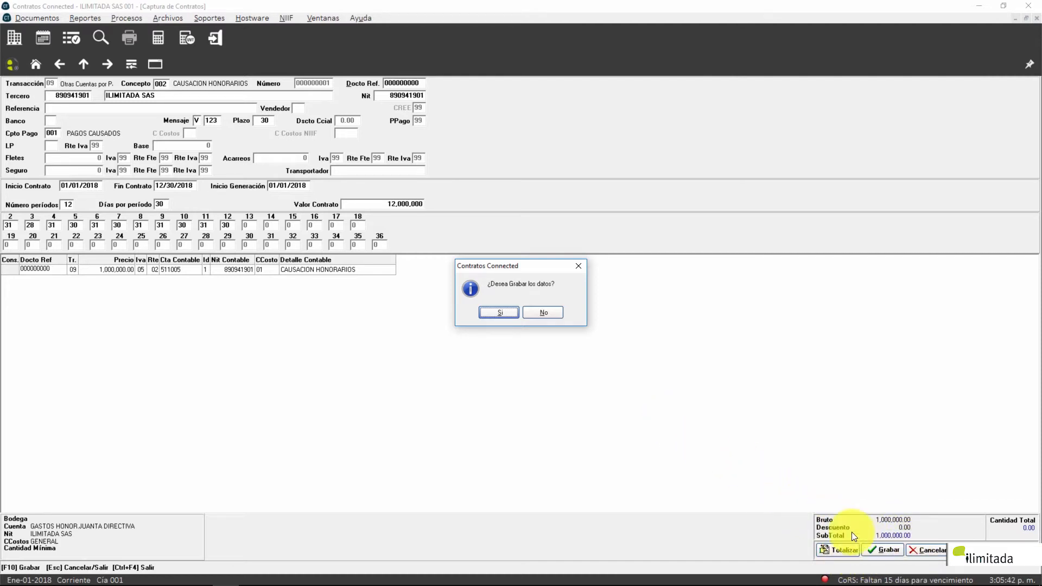
# Step: Confirm saving the ILIMITADA SAS contract, then confirm exiting the contract capture form
pyautogui.click(511, 313)
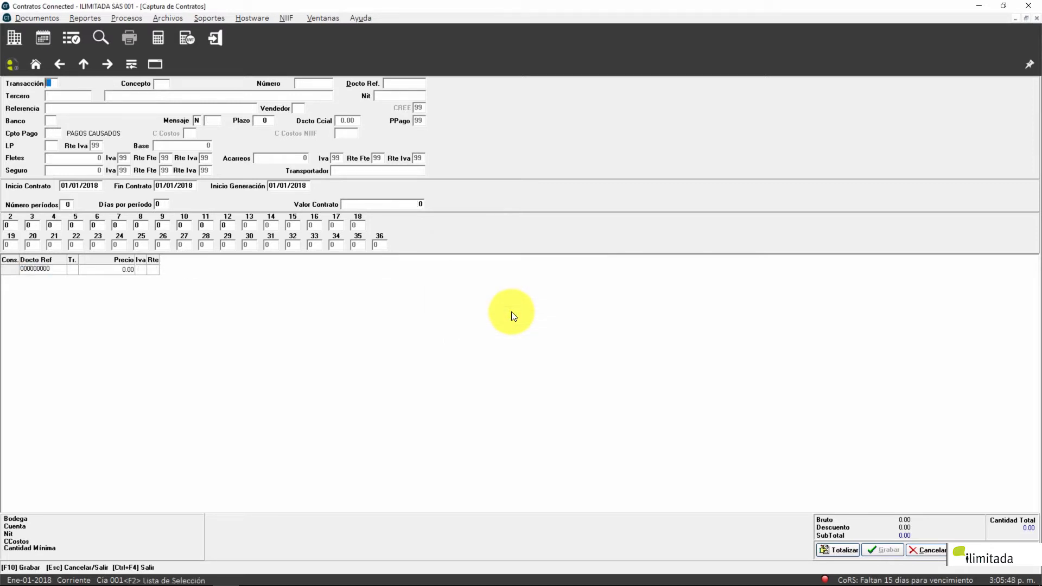
pyautogui.press('Escape')
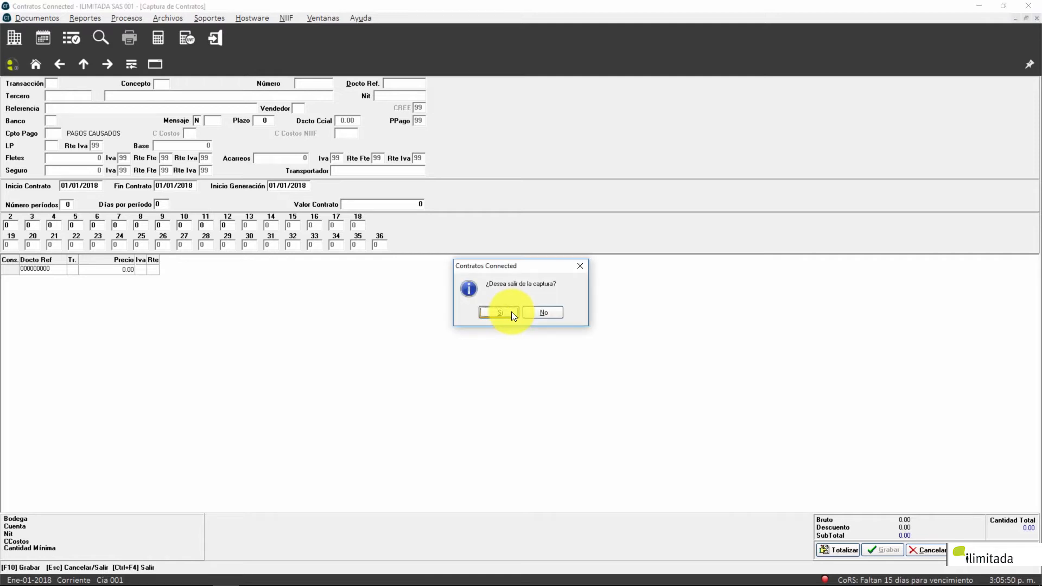
pyautogui.click(511, 311)
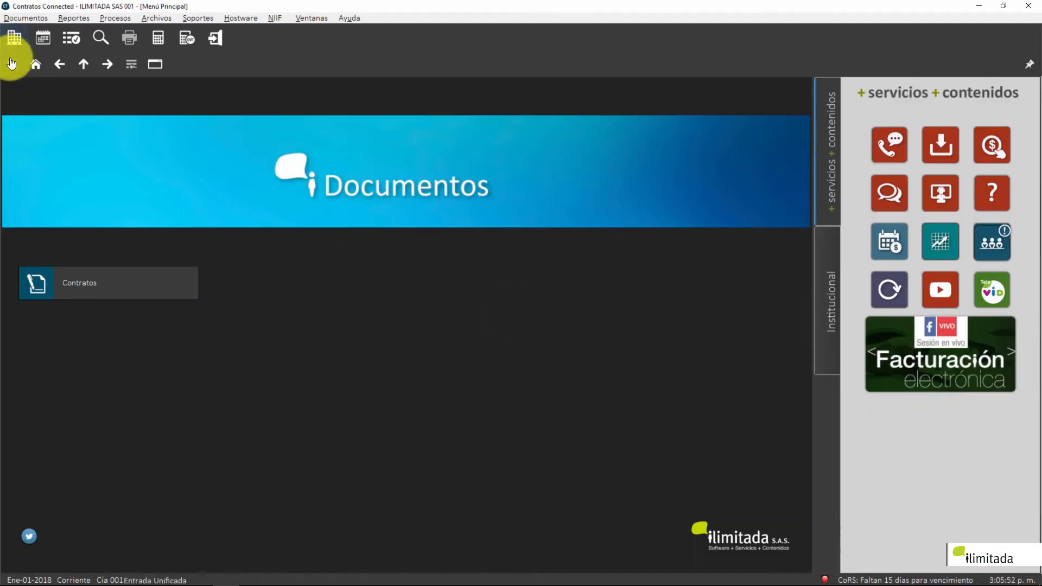
# Step: Open the Contratos por Documento print dialog via Documentos > Impresión > Contrato
pyautogui.click(36, 63)
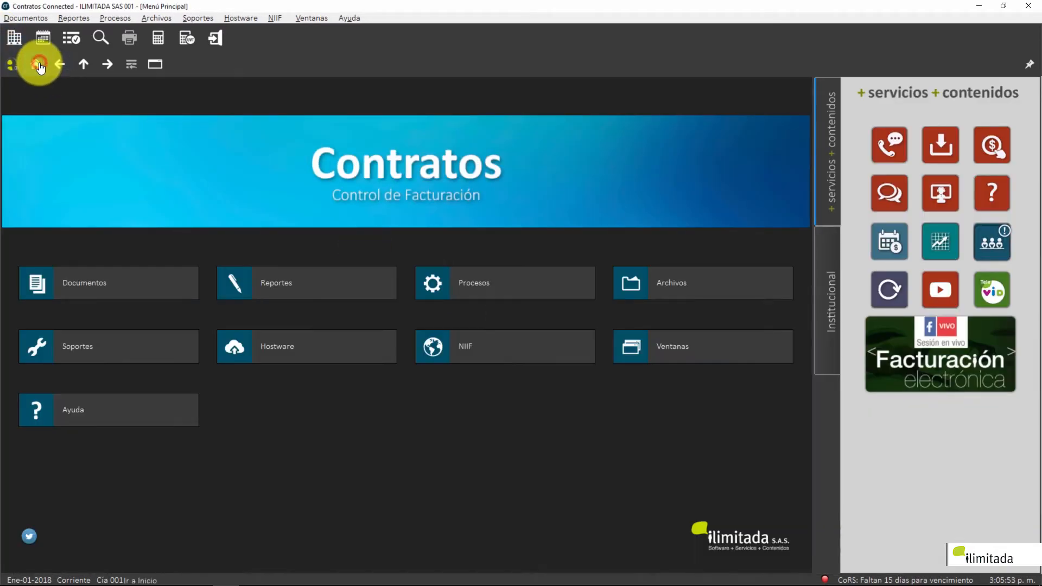
pyautogui.click(28, 17)
pyautogui.moveTo(64, 178)
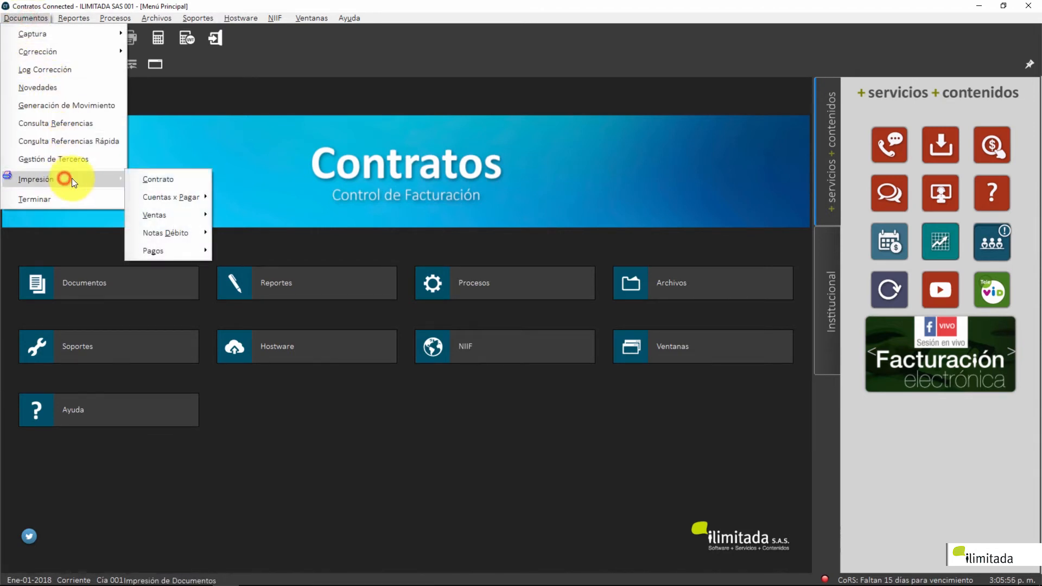
pyautogui.click(154, 178)
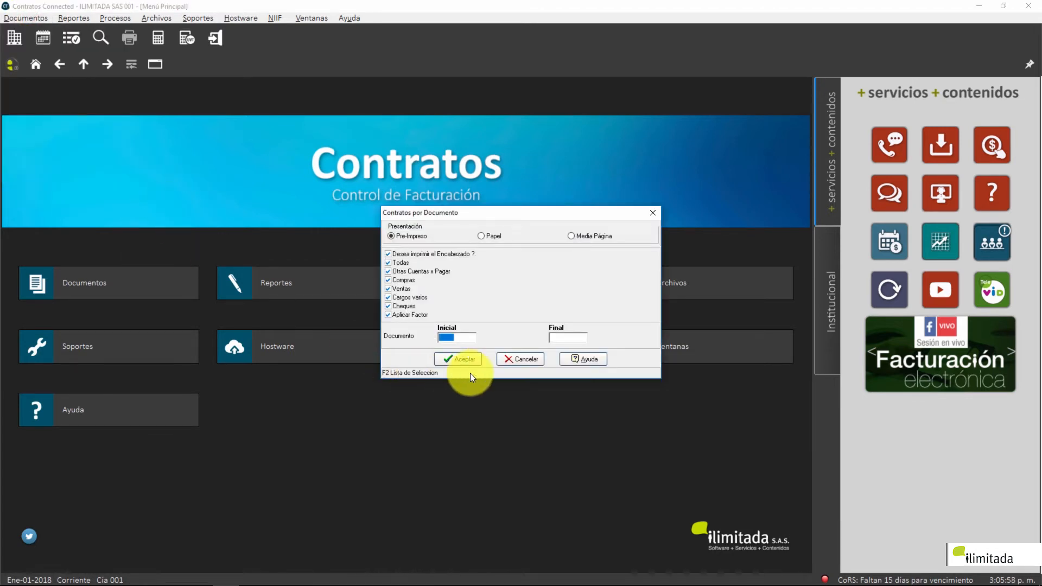
pyautogui.click(524, 363)
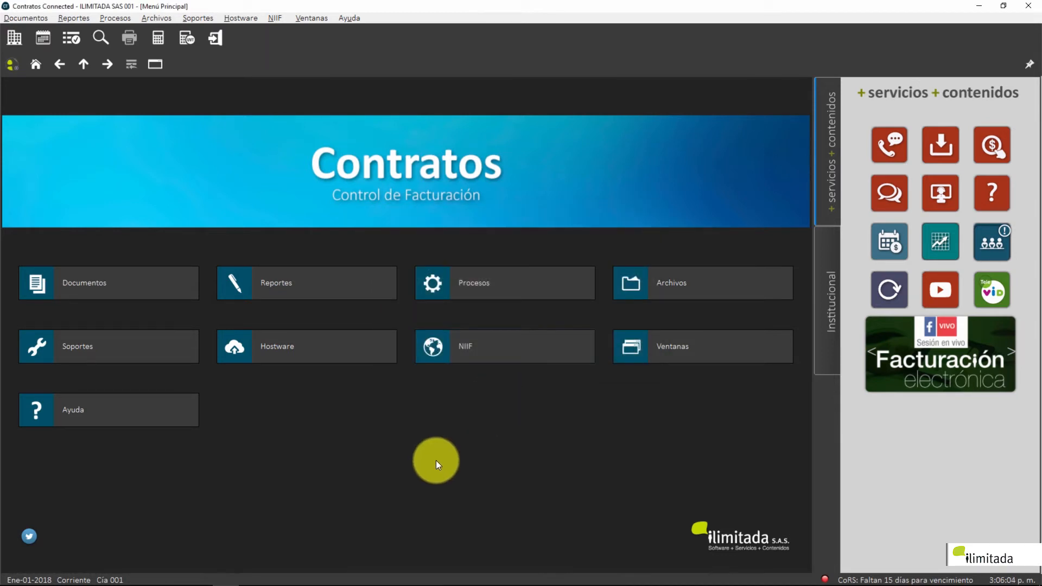
pyautogui.click(133, 282)
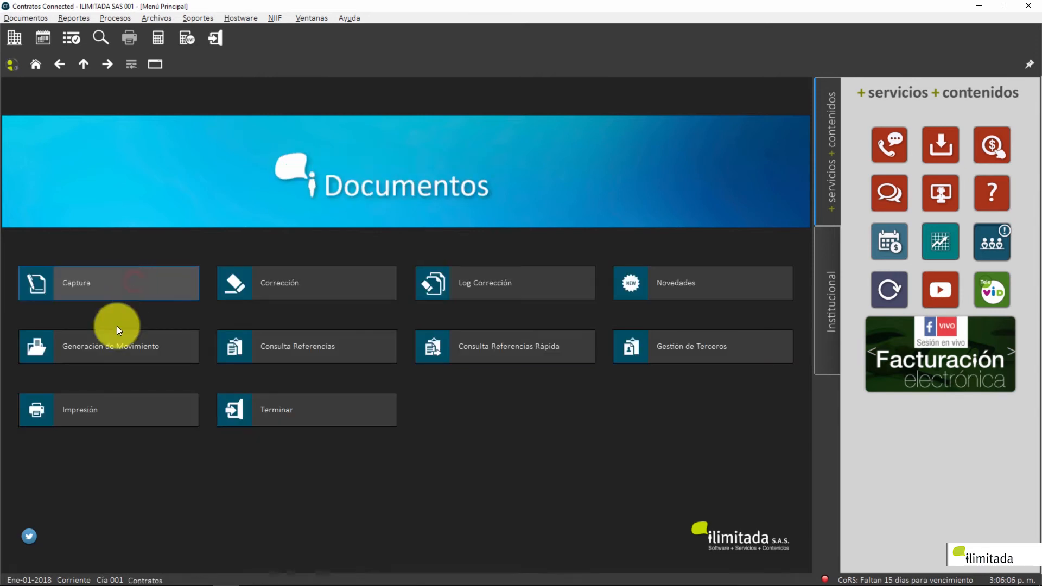
pyautogui.click(139, 411)
pyautogui.click(135, 296)
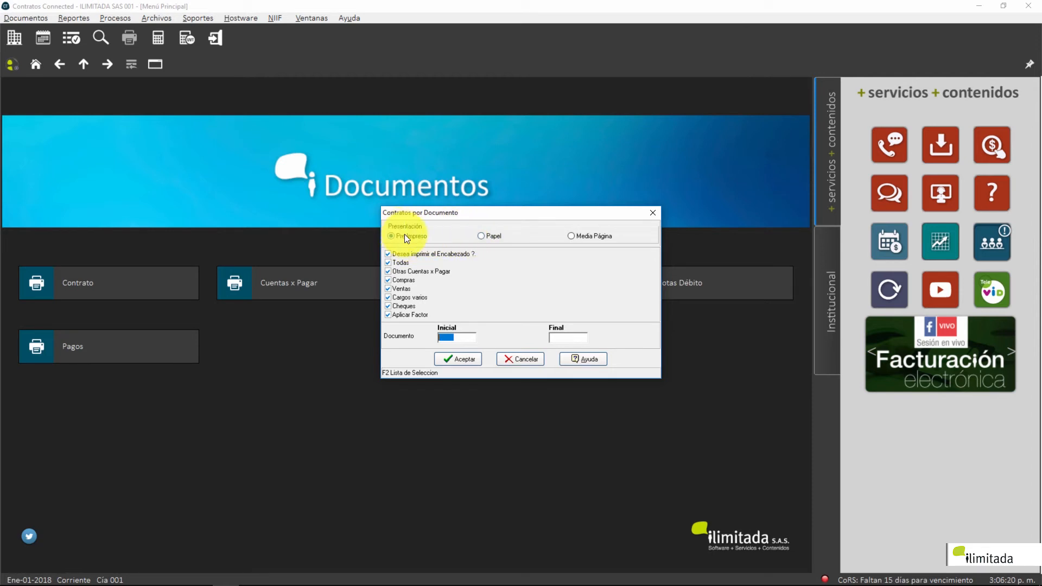
# Step: Set the print to Media Página, only Otras Cuentas x Pagar, documents 000000001 to 000000001
pyautogui.click(486, 239)
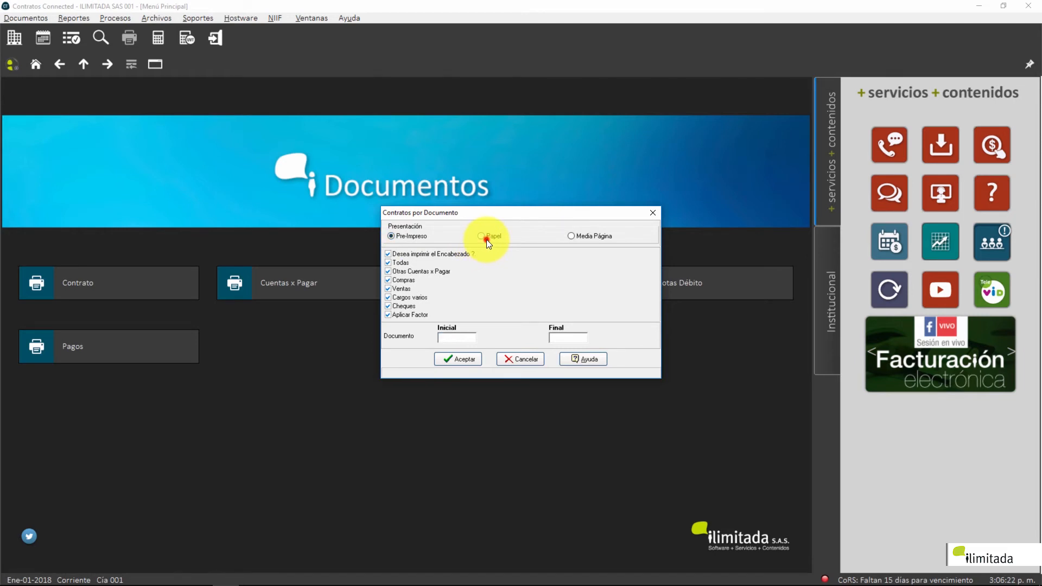
pyautogui.click(593, 236)
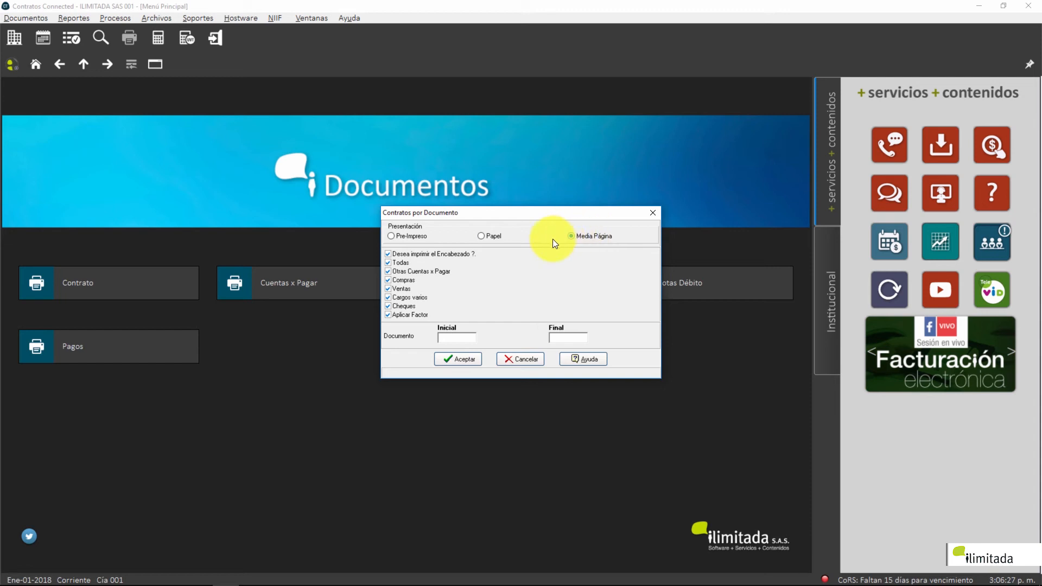
pyautogui.click(399, 263)
pyautogui.click(401, 272)
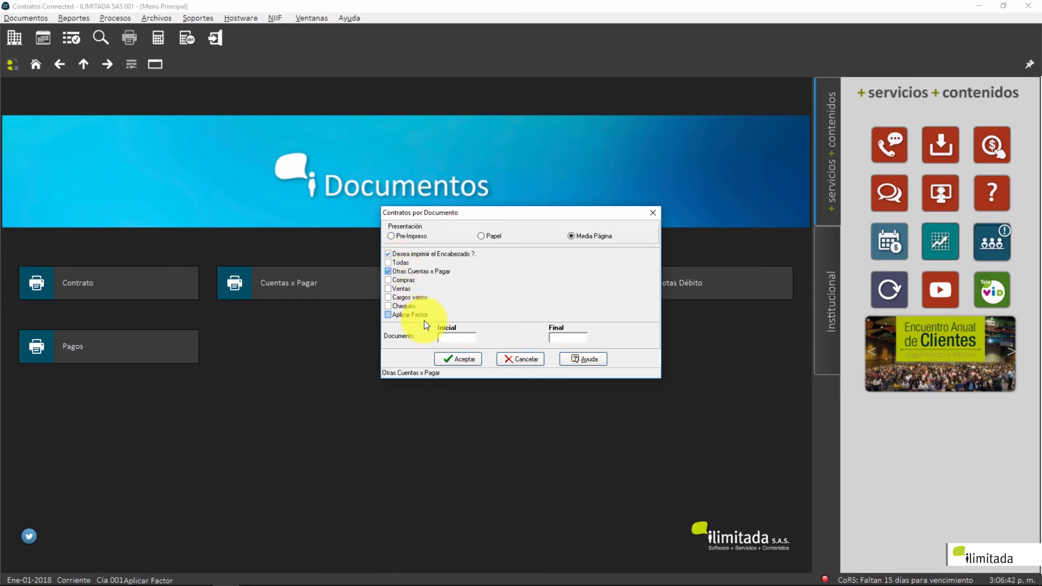
pyautogui.click(457, 338)
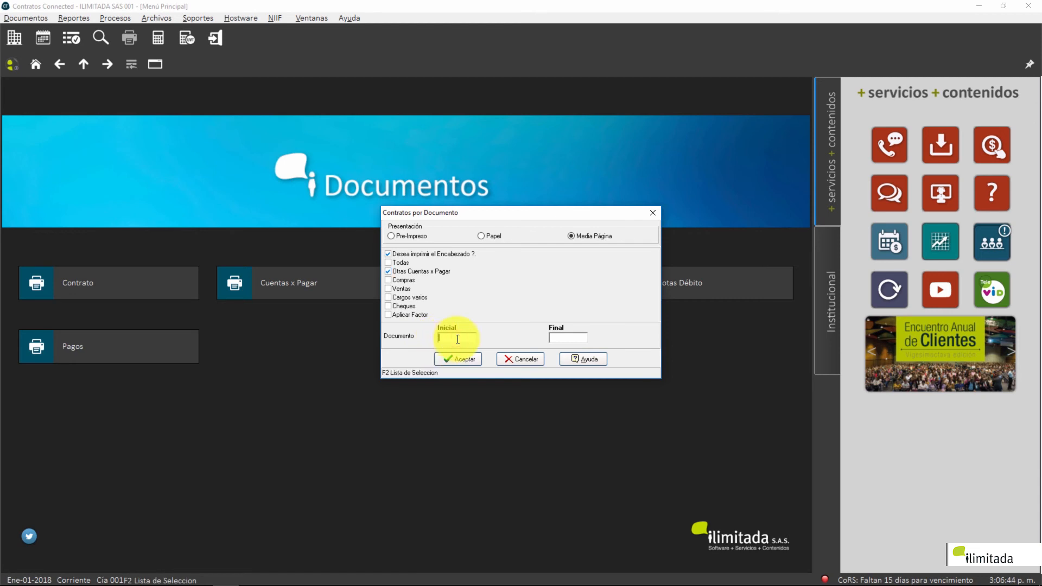
pyautogui.write('1')
pyautogui.press('Return')
pyautogui.press('Return')
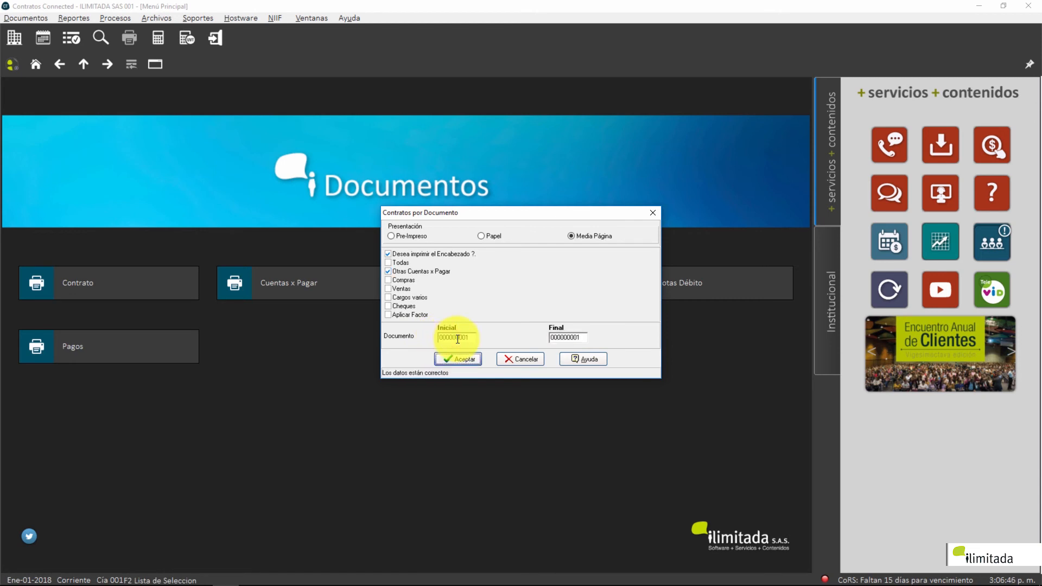
pyautogui.press('Return')
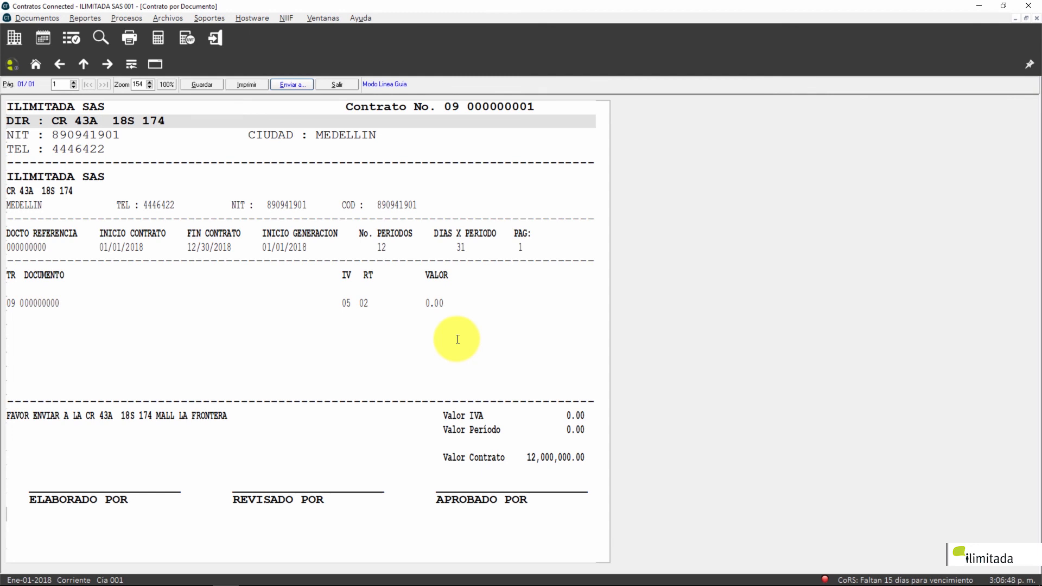